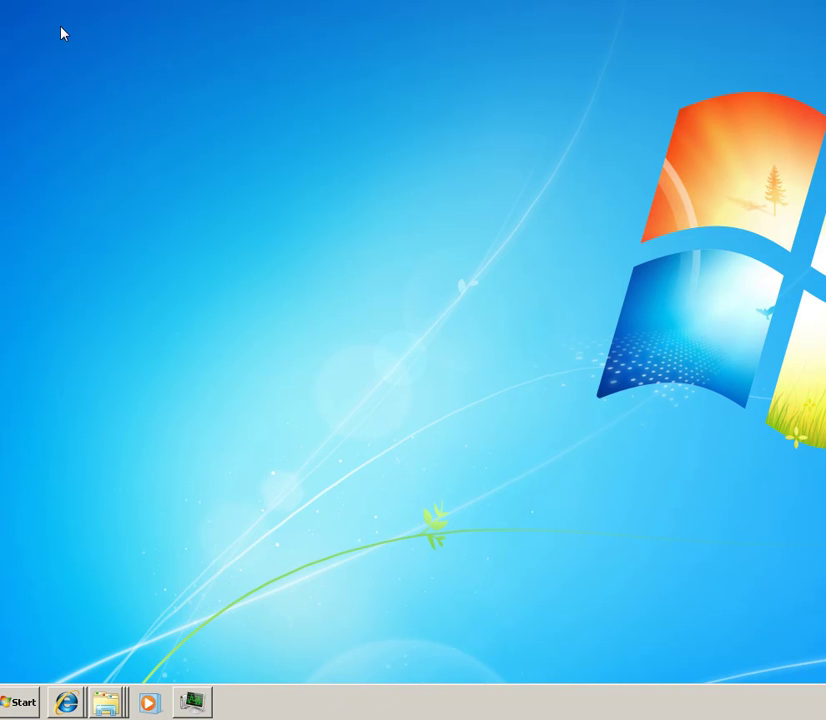
# Step: Launch Microsoft Word from the Start menu and move its window to the desktop's top-left
pyautogui.press('super')
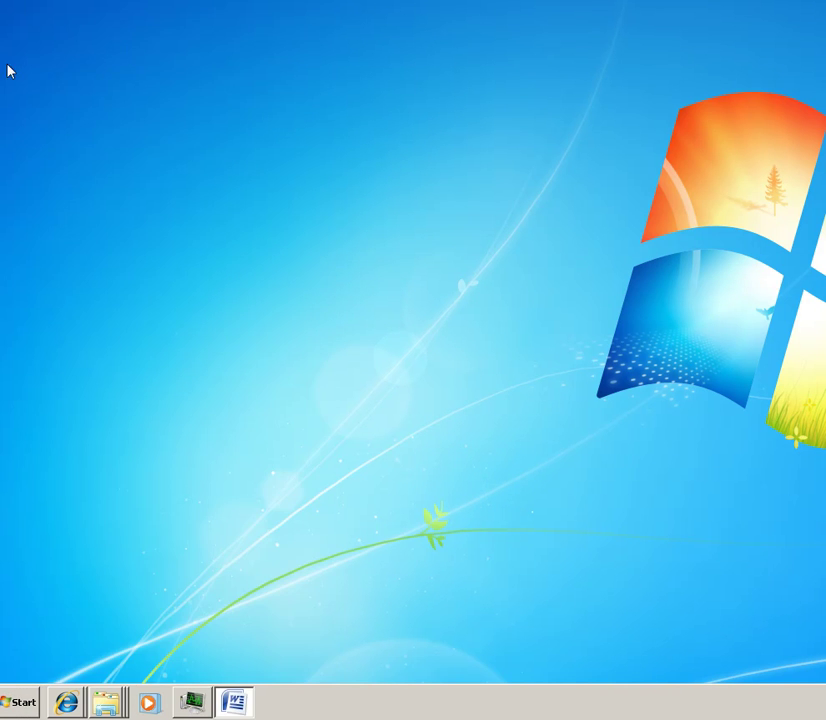
pyautogui.moveTo(760, 70); pyautogui.dragTo(722, 28)
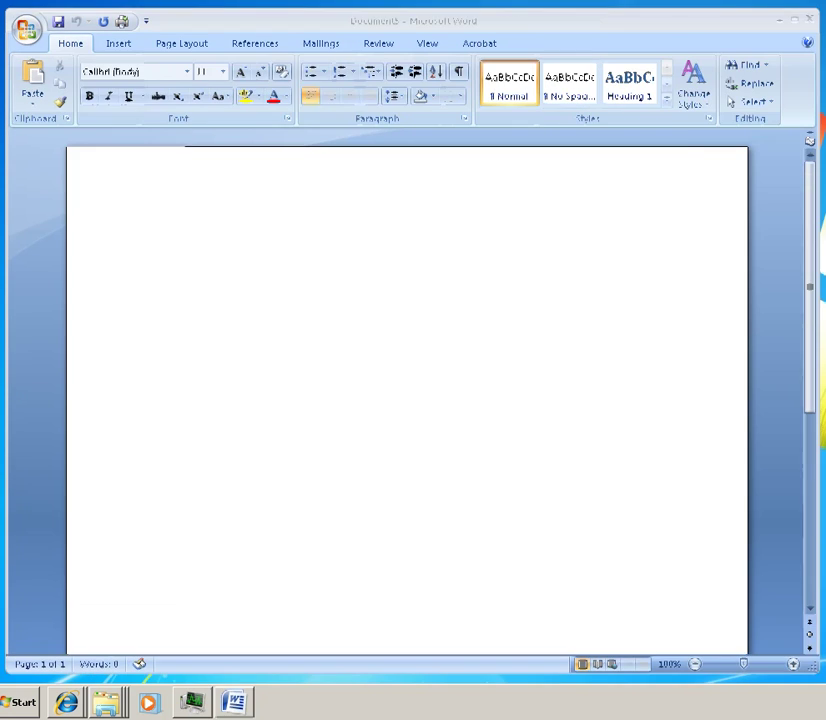
# Step: Search Office Online templates for 8942 and create a document from the Snowman Holiday CD labels
pyautogui.click(26, 28)
pyautogui.click(40, 66)
pyautogui.moveTo(598, 5); pyautogui.dragTo(245, 18)
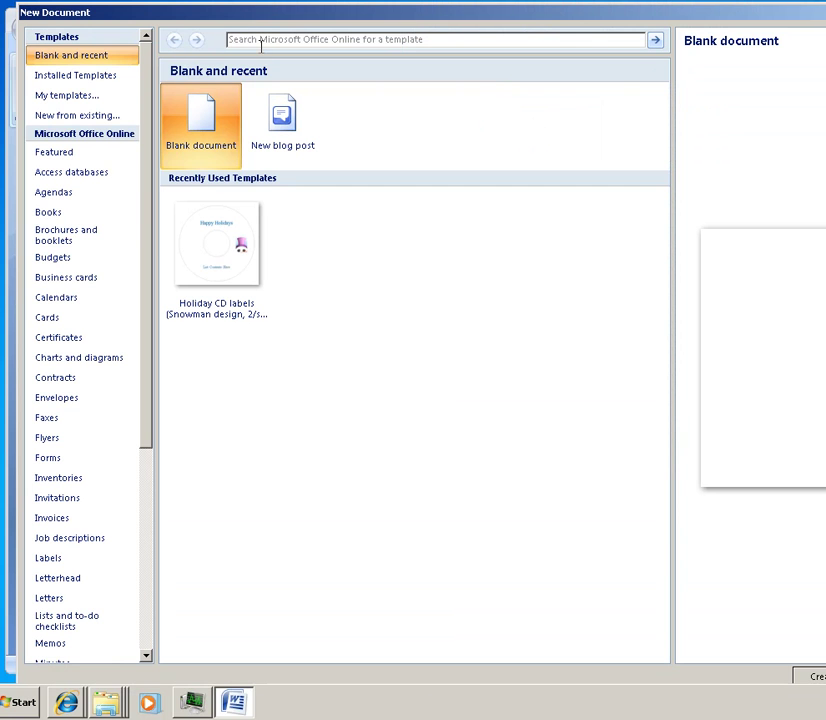
pyautogui.click(263, 41)
pyautogui.write('8942')
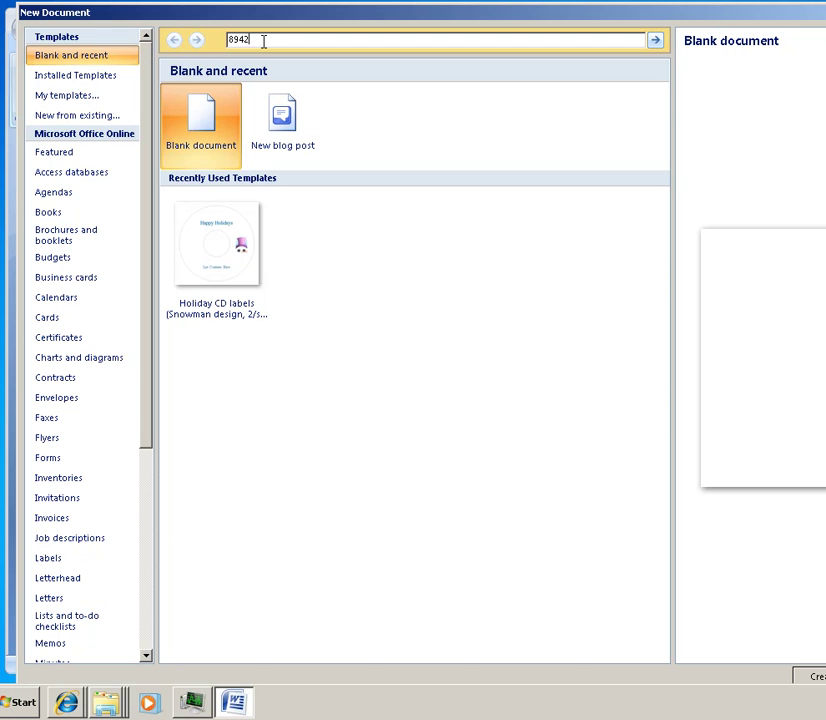
pyautogui.press('Return')
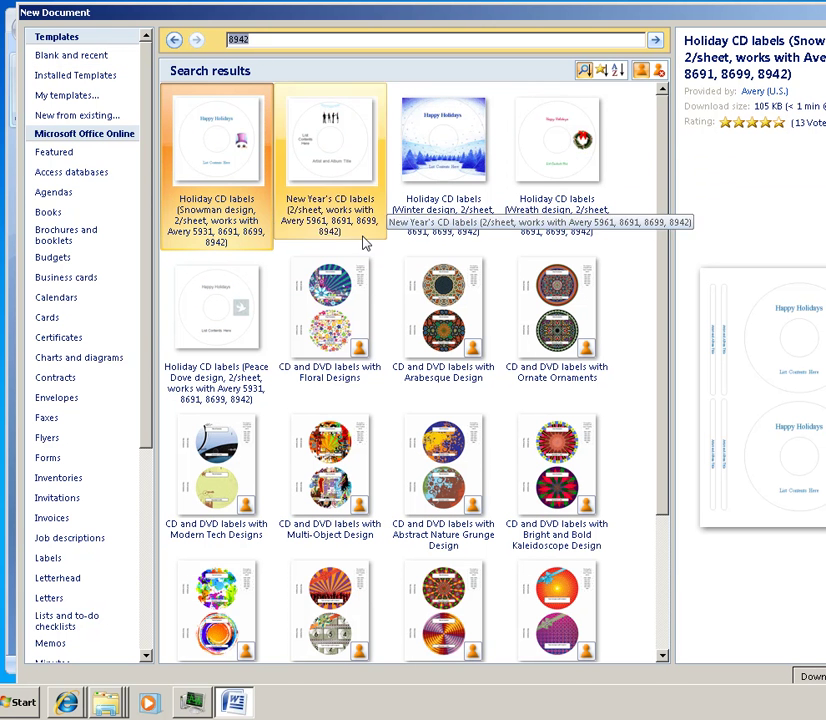
pyautogui.scroll(-3, 363, 248)
pyautogui.scroll(3, 363, 242)
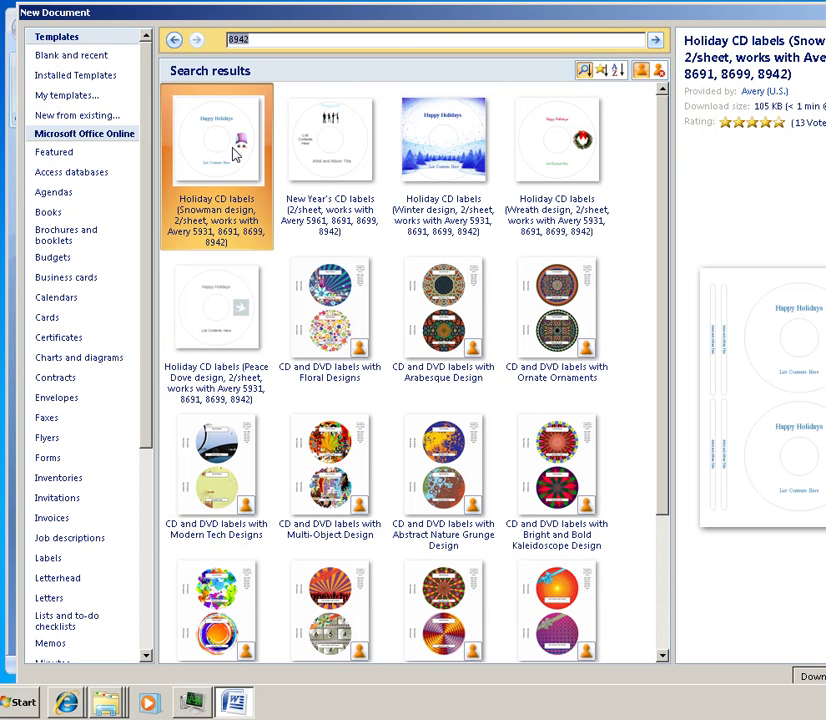
pyautogui.doubleClick(235, 152)
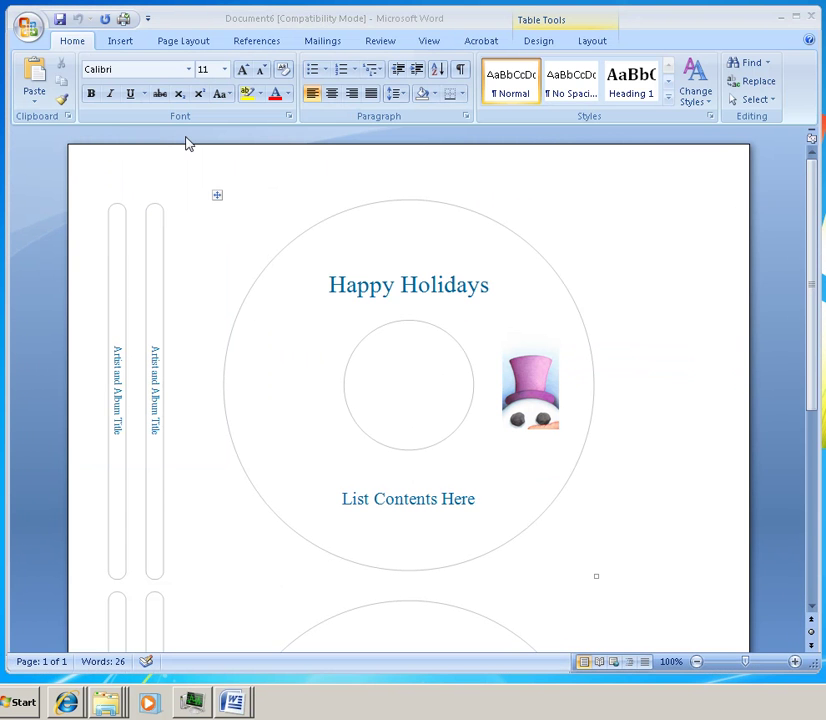
# Step: Move the Happy Holidays text box to the upper right and cut the snowman picture
pyautogui.click(468, 285)
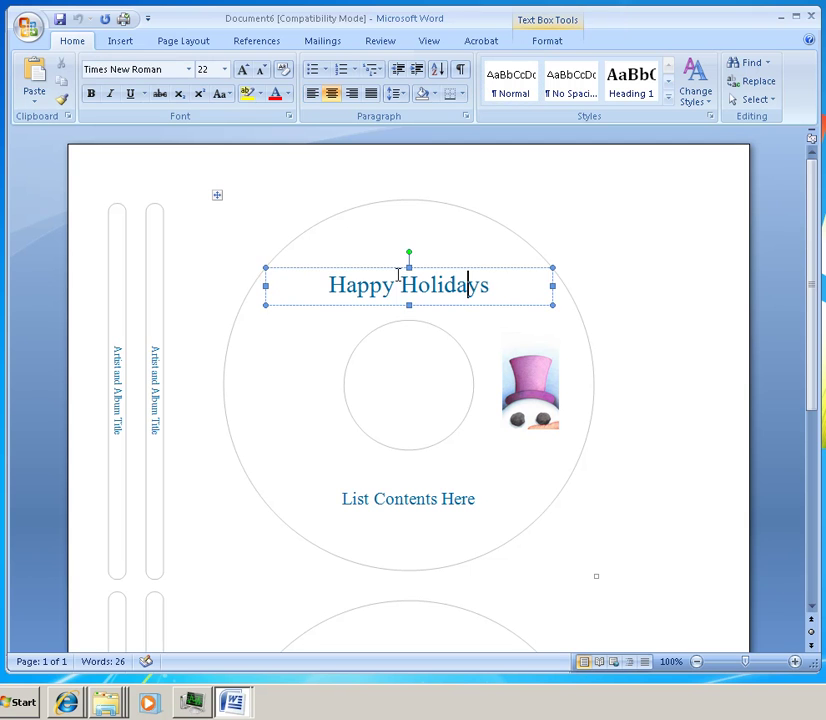
pyautogui.moveTo(270, 267); pyautogui.dragTo(430, 283)
pyautogui.moveTo(494, 284); pyautogui.dragTo(612, 215)
pyautogui.click(523, 375)
pyautogui.rightClick(523, 375)
pyautogui.click(545, 384)
# Step: Cut the List Contents Here text box from the label
pyautogui.click(420, 494)
pyautogui.moveTo(291, 487); pyautogui.dragTo(390, 505)
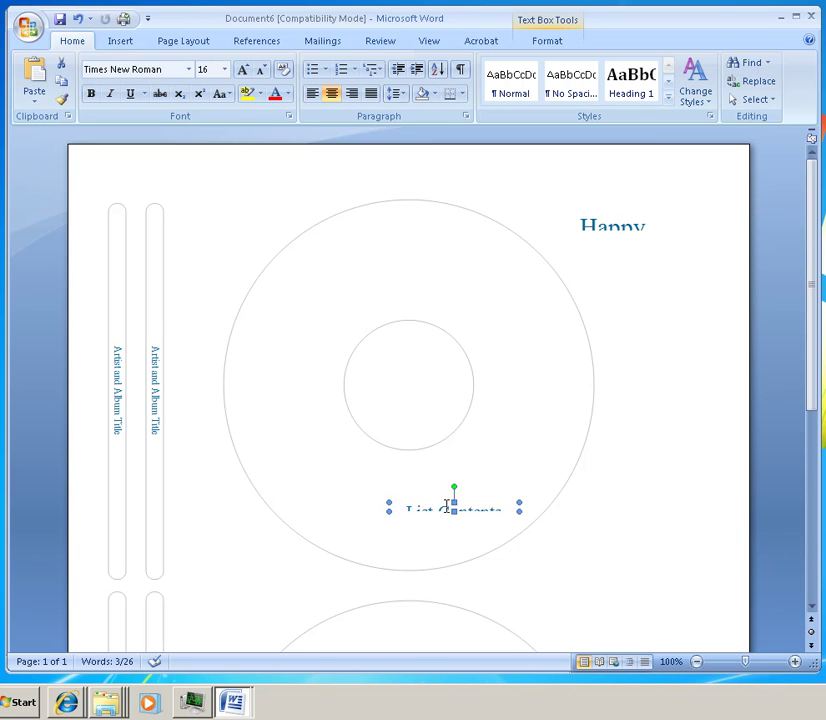
pyautogui.moveTo(389, 503); pyautogui.dragTo(381, 489)
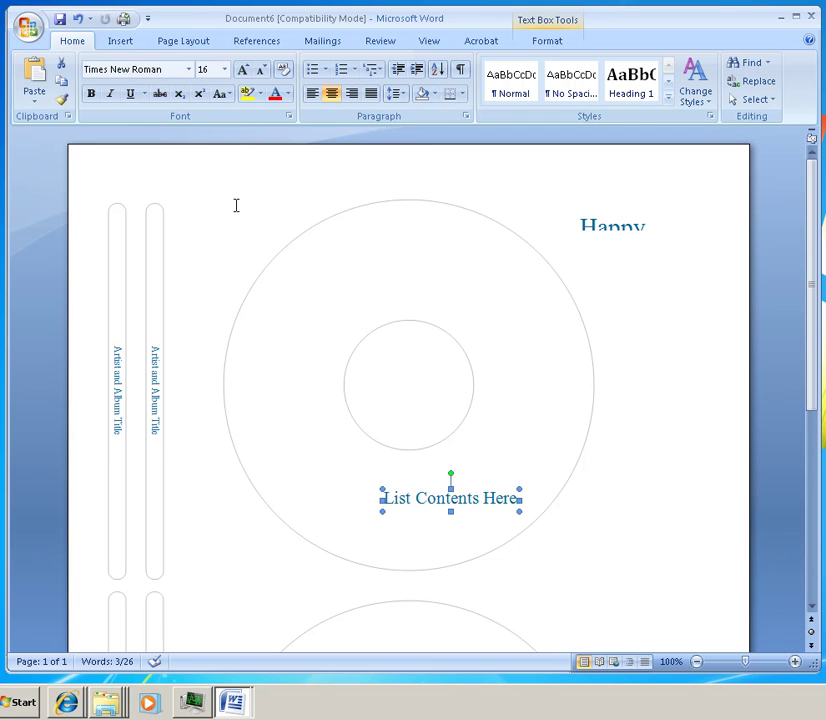
pyautogui.click(120, 41)
pyautogui.click(432, 491)
pyautogui.rightClick(439, 494)
pyautogui.click(470, 506)
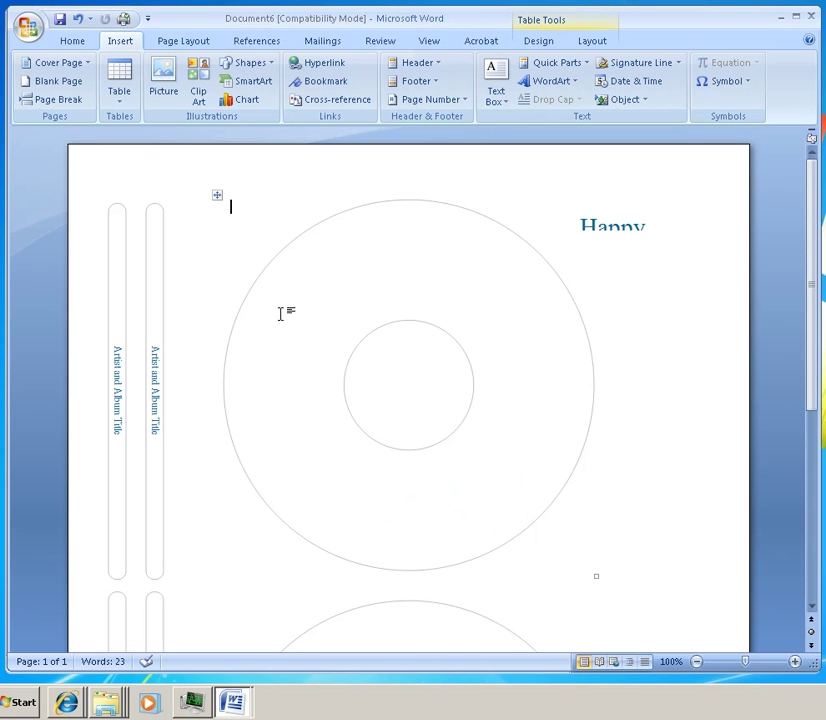
# Step: Place the insertion point in the label cell and start inserting a picture from file
pyautogui.click(60, 19)
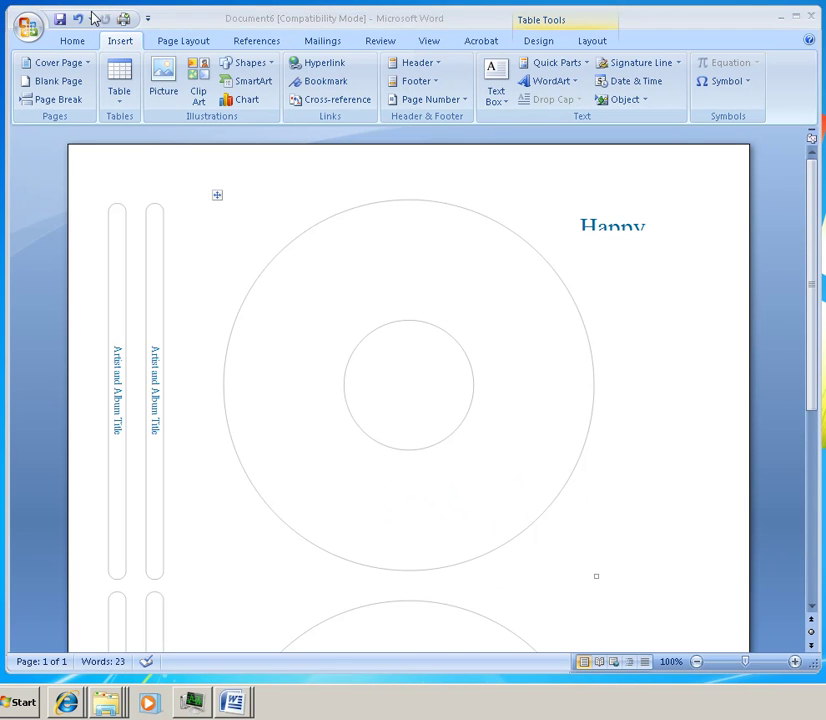
pyautogui.click(378, 238)
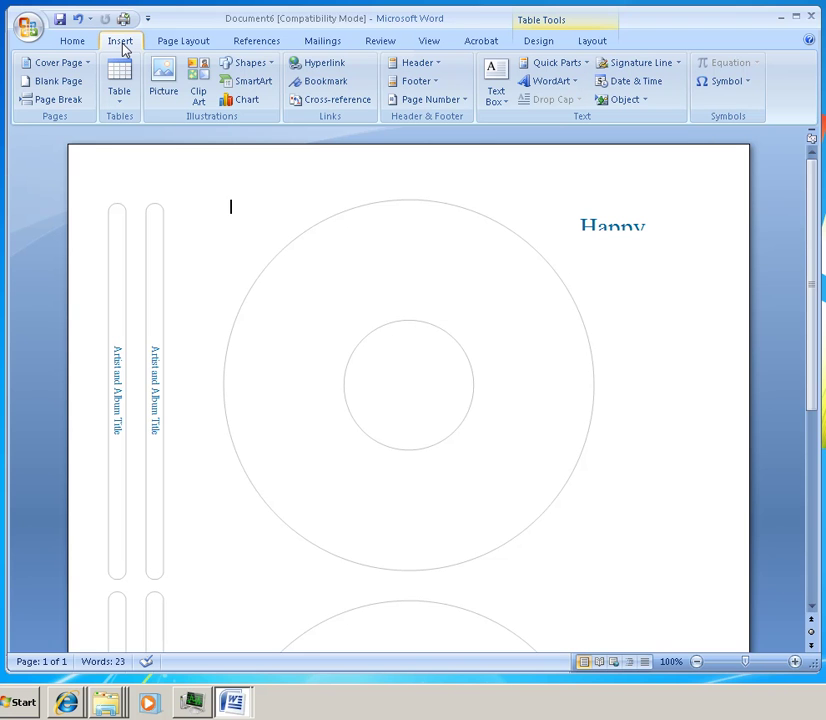
pyautogui.click(161, 76)
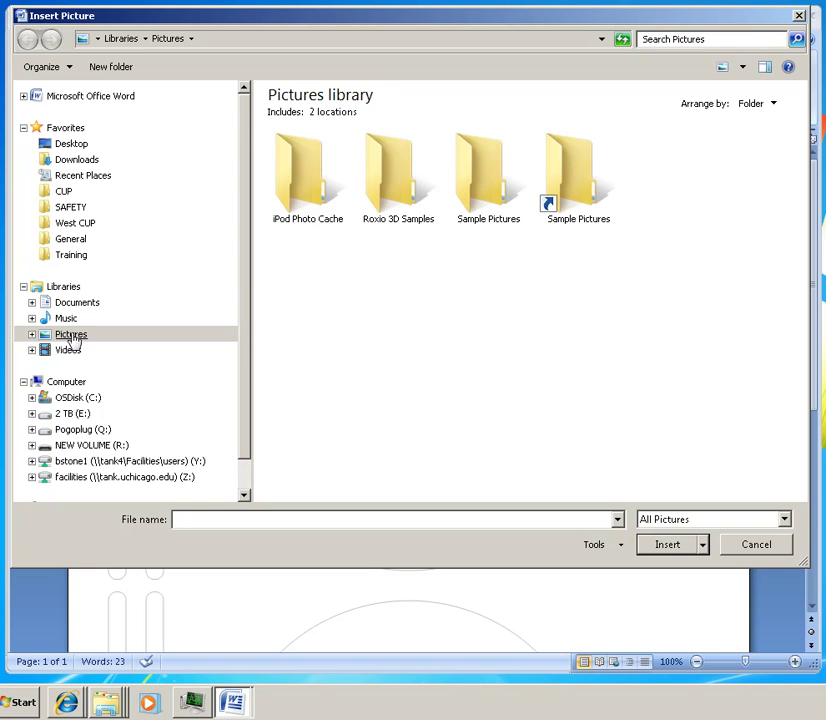
# Step: Insert the Lion King CD cover JPEG from Documents > dvd labels > z temp pics for labels
pyautogui.click(62, 303)
pyautogui.click(296, 284)
pyautogui.scroll(-10, 296, 290)
pyautogui.scroll(2, 296, 290)
pyautogui.scroll(2, 296, 290)
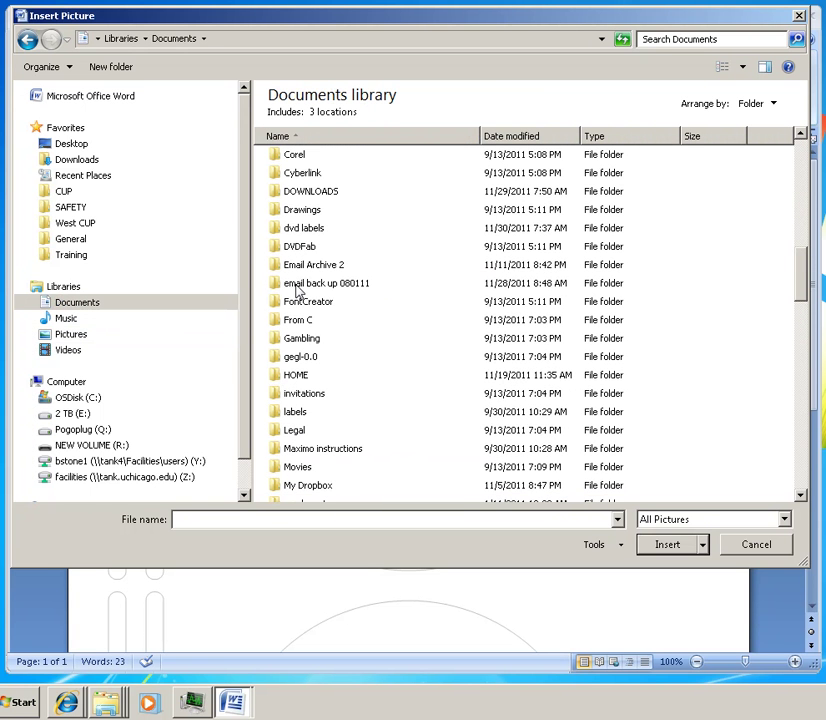
pyautogui.doubleClick(300, 229)
pyautogui.click(300, 307)
pyautogui.doubleClick(296, 310)
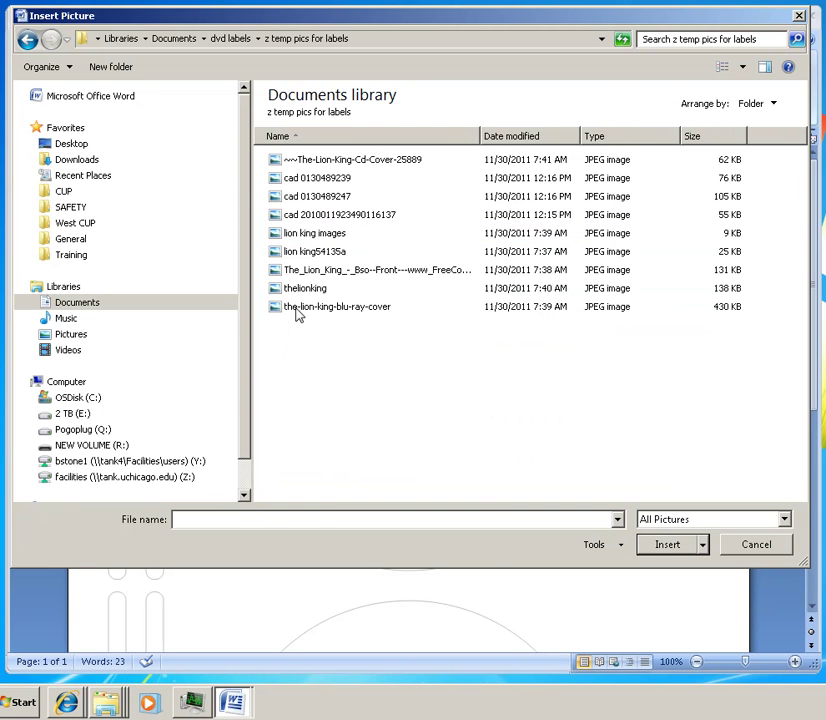
pyautogui.doubleClick(330, 160)
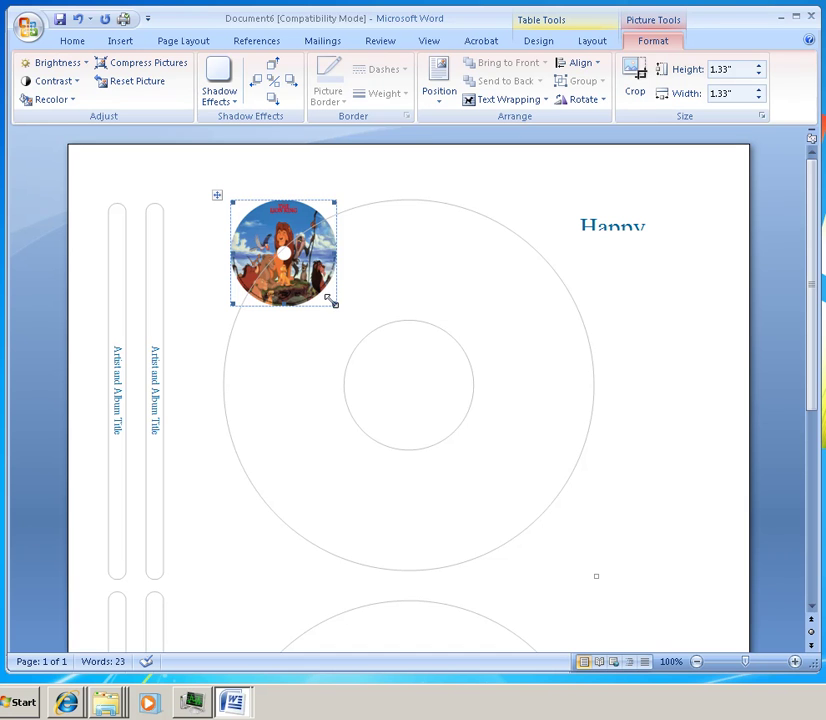
# Step: Drag the picture's corner, bottom and side handles to about 4.64" by 5.04" over the disc
pyautogui.moveTo(331, 301); pyautogui.dragTo(591, 513)
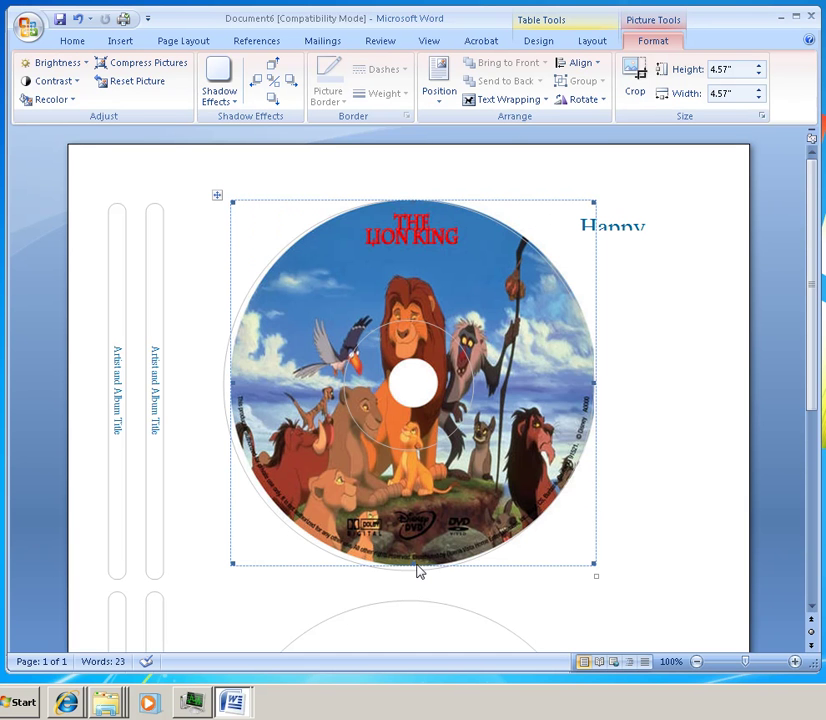
pyautogui.moveTo(414, 565); pyautogui.dragTo(414, 572)
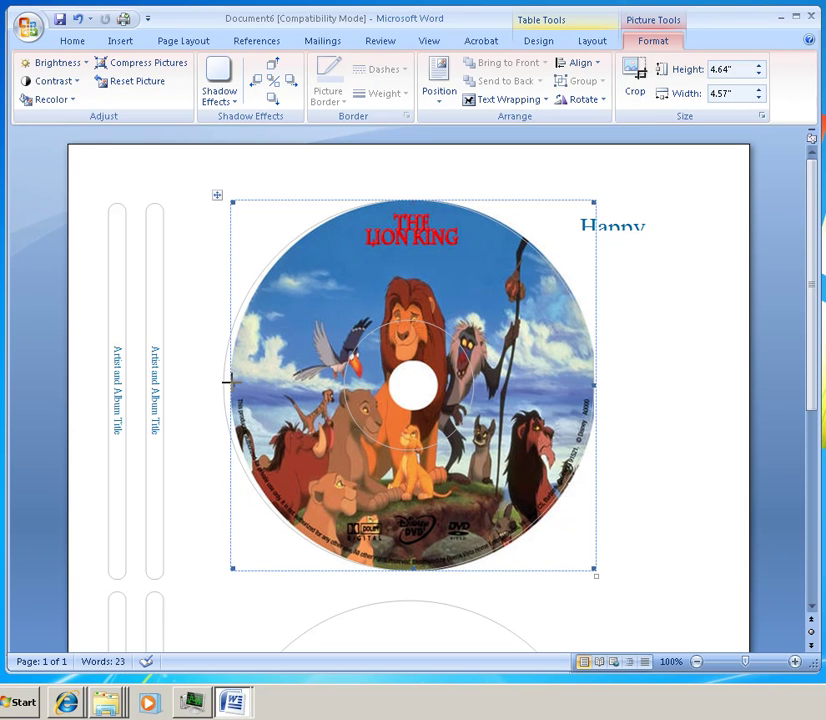
pyautogui.moveTo(228, 381); pyautogui.dragTo(222, 383)
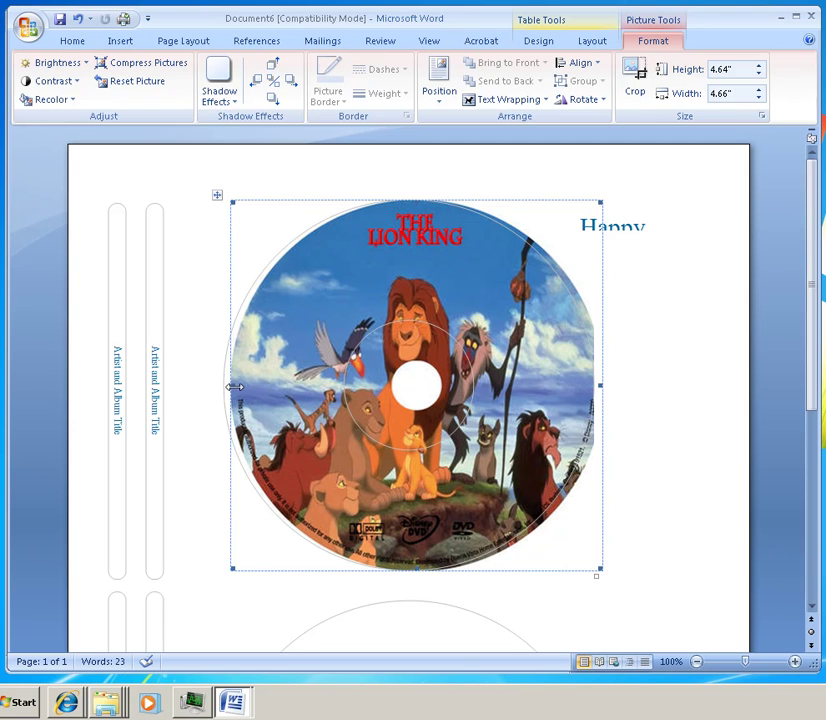
pyautogui.moveTo(228, 385); pyautogui.dragTo(224, 386)
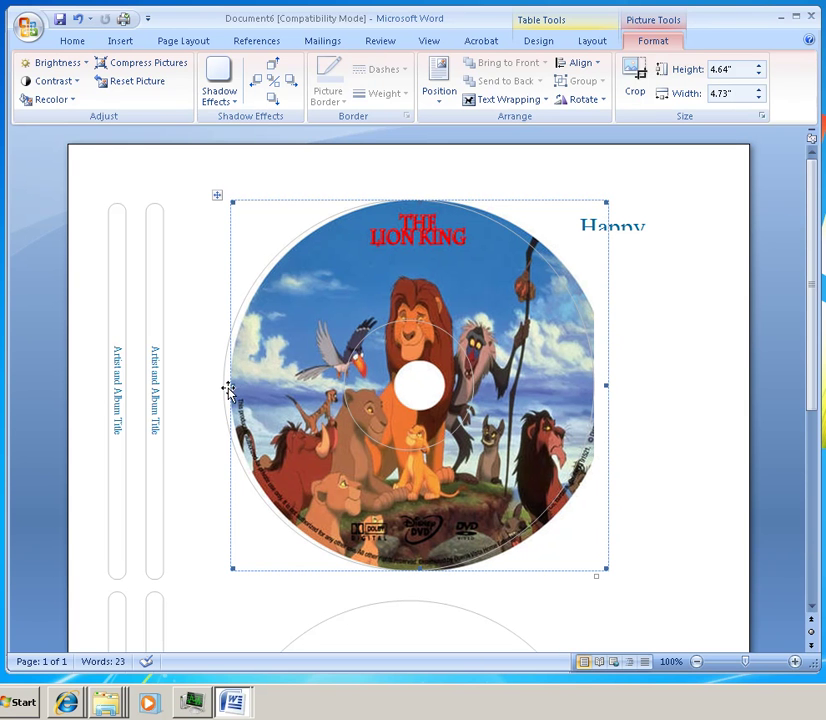
pyautogui.moveTo(231, 385); pyautogui.dragTo(213, 385)
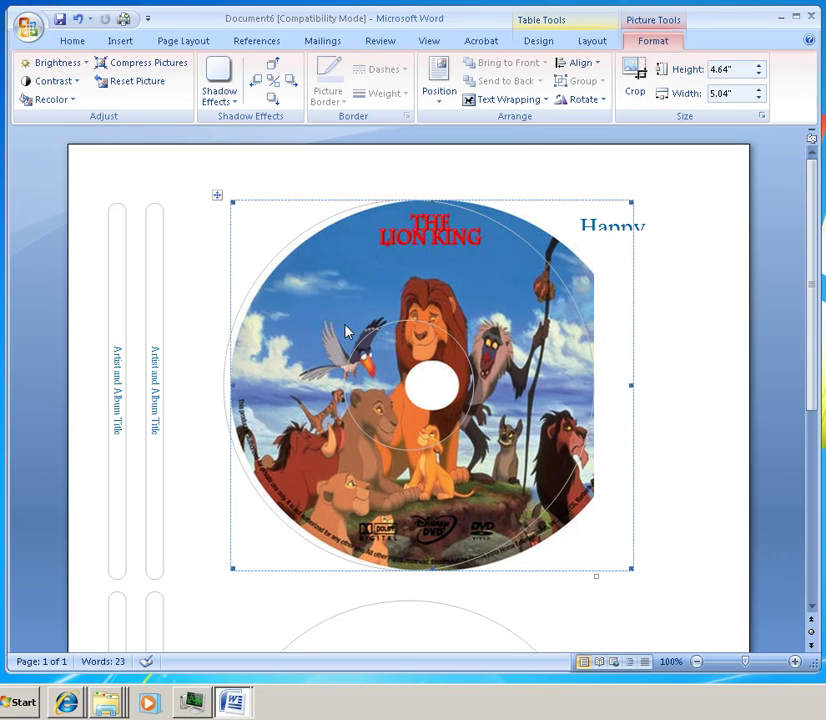
# Step: Set the picture's text wrapping to In front of text via More Layout Options
pyautogui.click(450, 93)
pyautogui.click(460, 340)
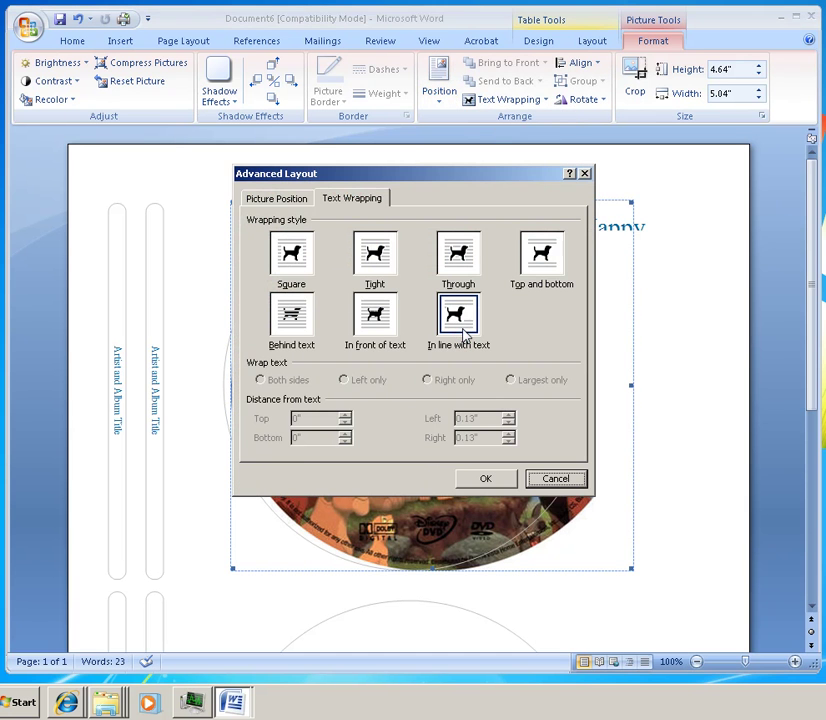
pyautogui.click(378, 333)
pyautogui.press('Return')
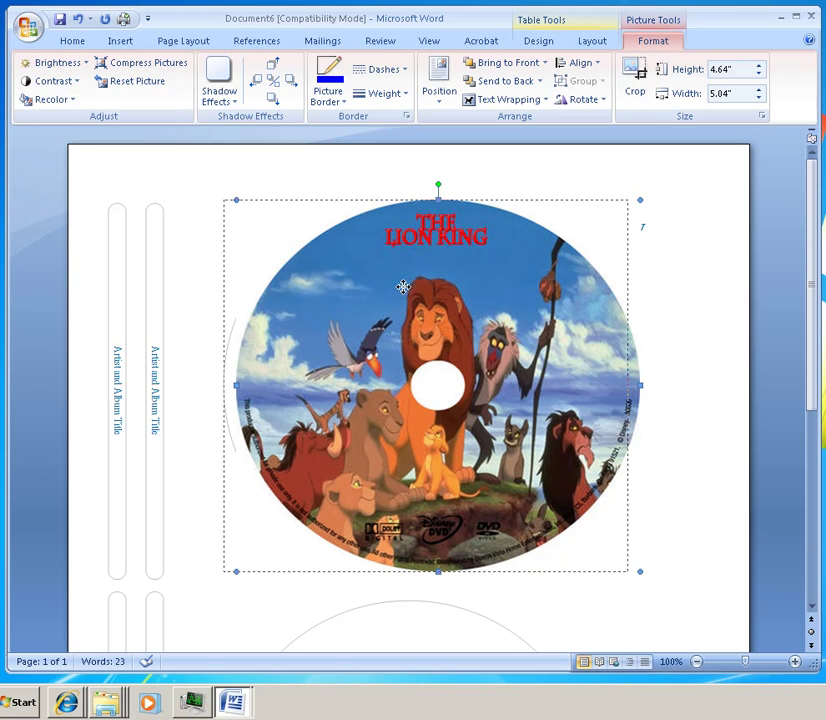
# Step: Resize and shift the picture to a round disc about 4.62" by 4.63" over the circle
pyautogui.moveTo(412, 286); pyautogui.dragTo(400, 286)
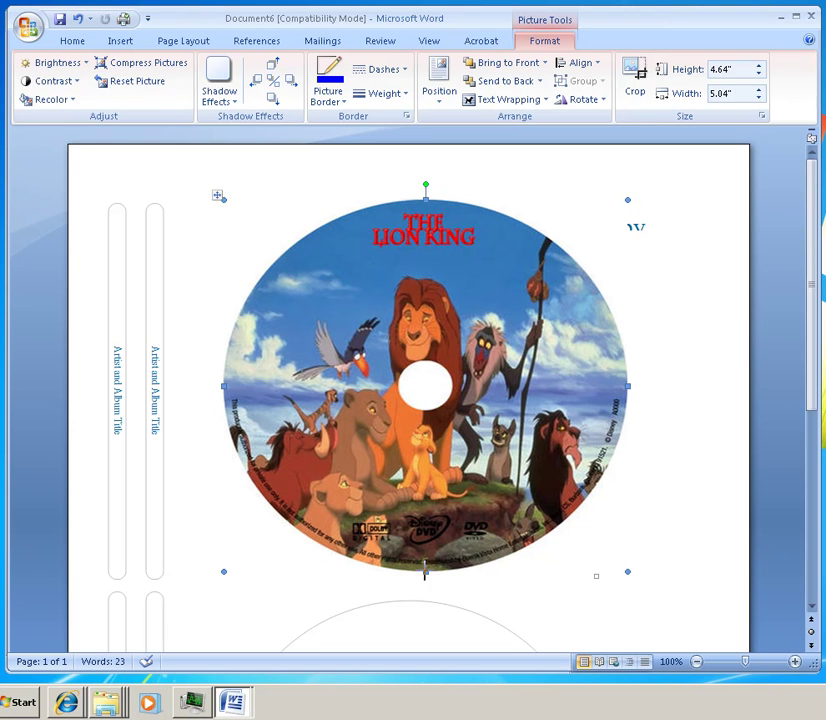
pyautogui.moveTo(425, 572)
pyautogui.mouseDown()
pyautogui.moveTo(426, 557)
pyautogui.moveTo(426, 571)
pyautogui.mouseUp()
pyautogui.moveTo(628, 384)
pyautogui.mouseDown()
pyautogui.moveTo(581, 384)
pyautogui.moveTo(594, 384)
pyautogui.mouseUp()
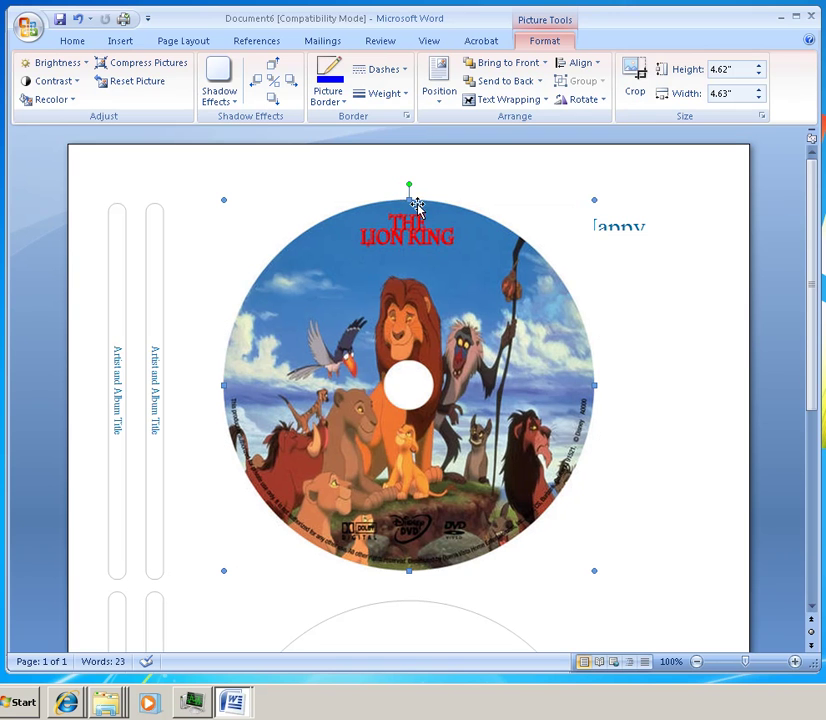
pyautogui.moveTo(409, 200); pyautogui.dragTo(391, 216)
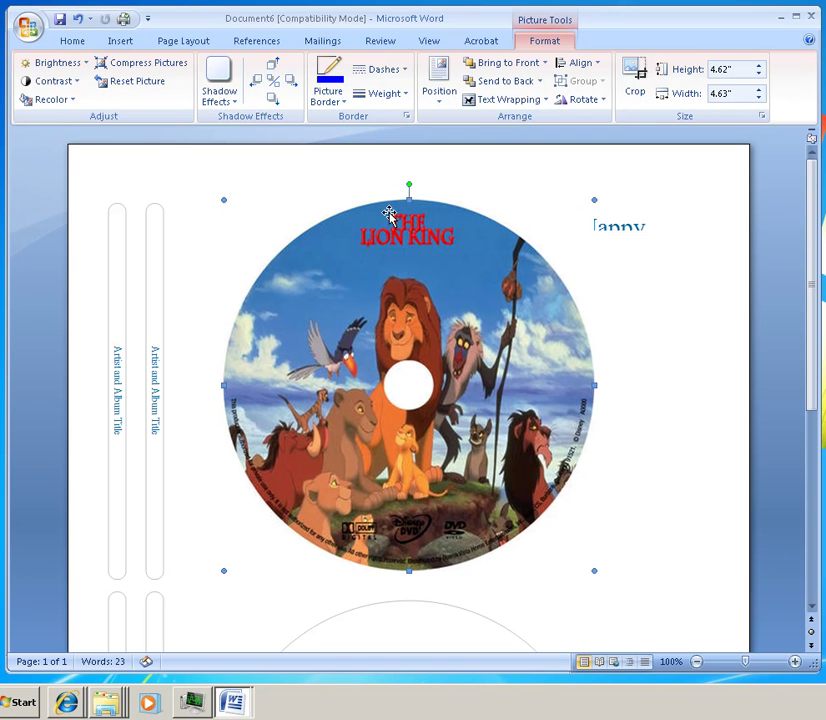
pyautogui.click(77, 18)
pyautogui.click(77, 18)
pyautogui.click(218, 240)
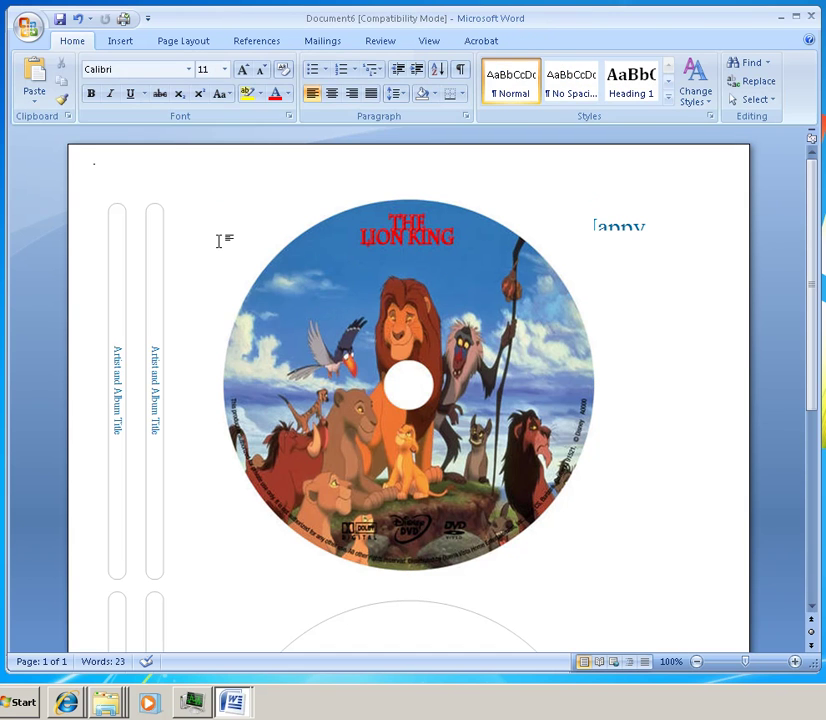
# Step: Insert a simple text box and type the disc text into it
pyautogui.click(120, 42)
pyautogui.click(497, 90)
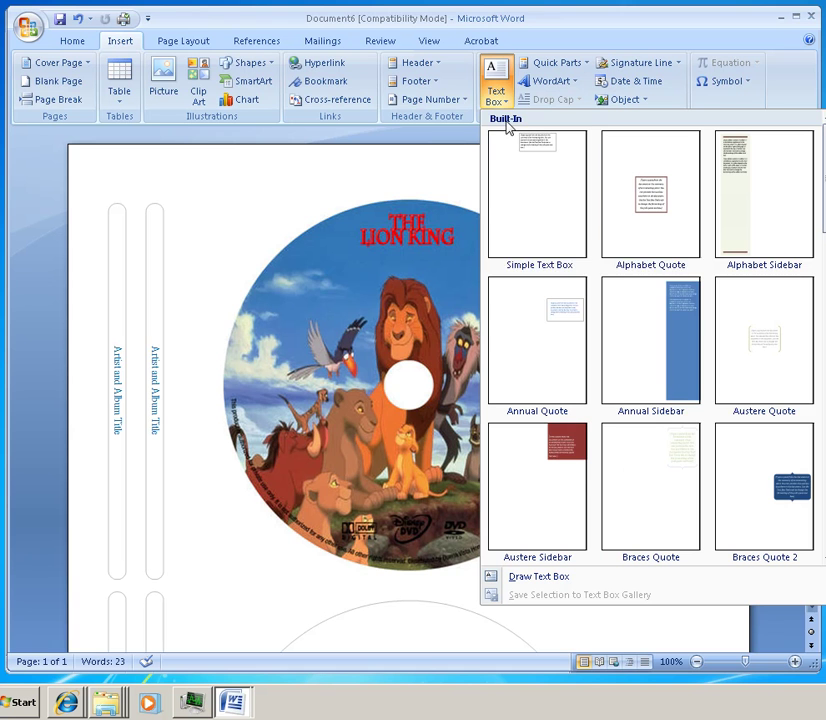
pyautogui.click(535, 207)
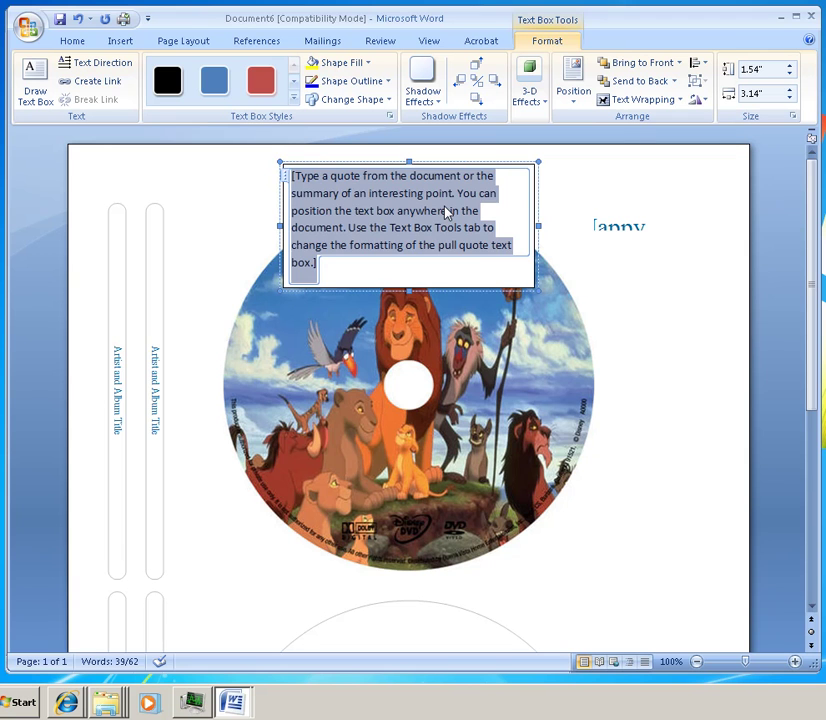
pyautogui.write('te')
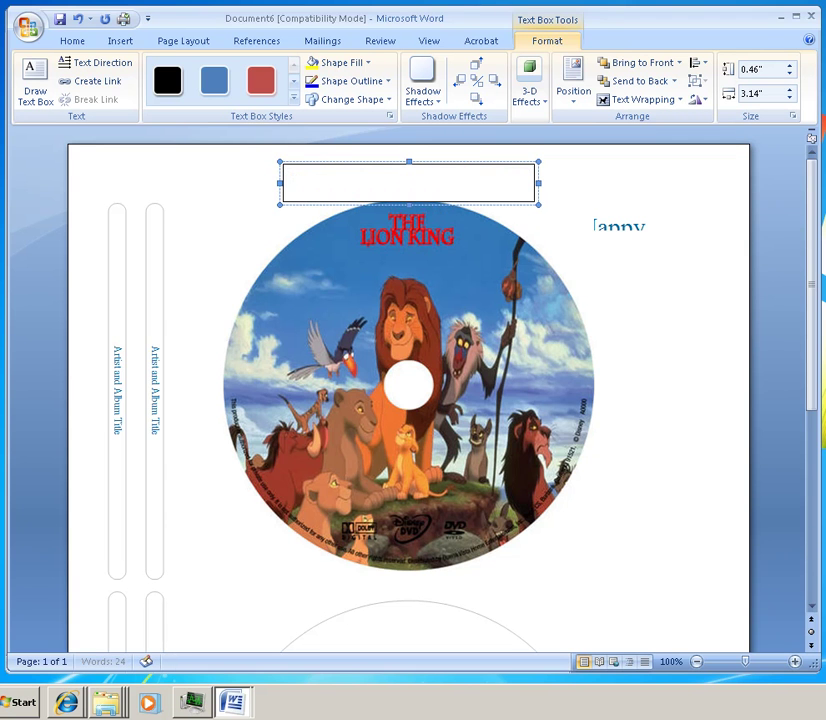
pyautogui.write('x')
pyautogui.write('r')
pyautogui.write('he disc')
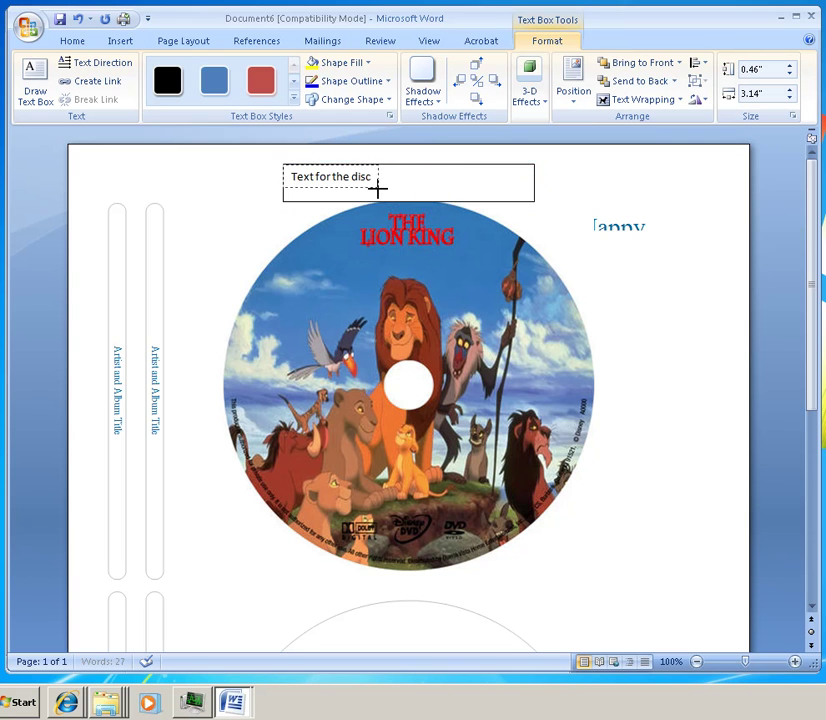
# Step: Resize the text box so 'Text for the disc' fits one line, and centre it
pyautogui.moveTo(539, 205); pyautogui.dragTo(378, 190)
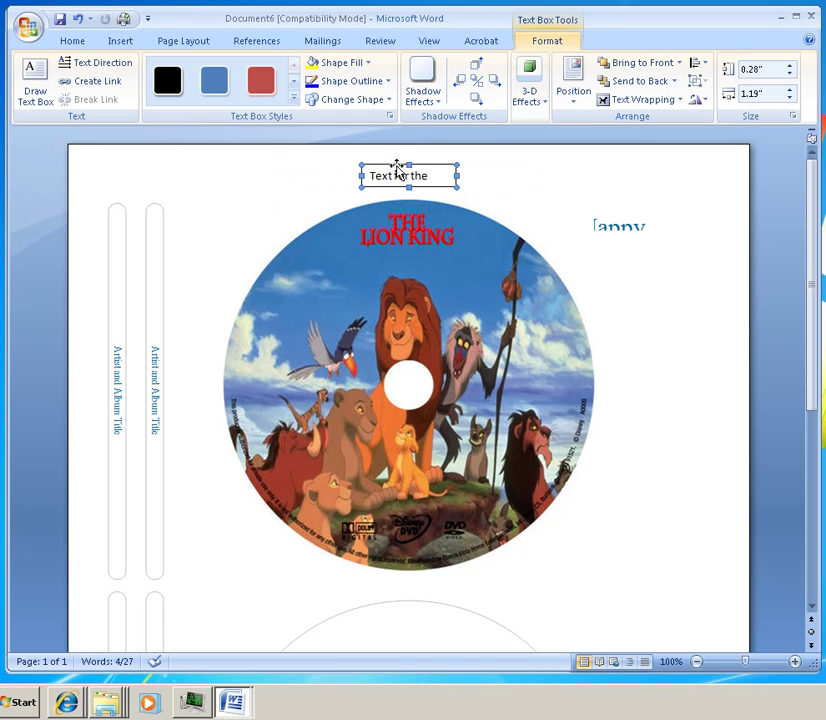
pyautogui.moveTo(464, 187); pyautogui.dragTo(476, 187)
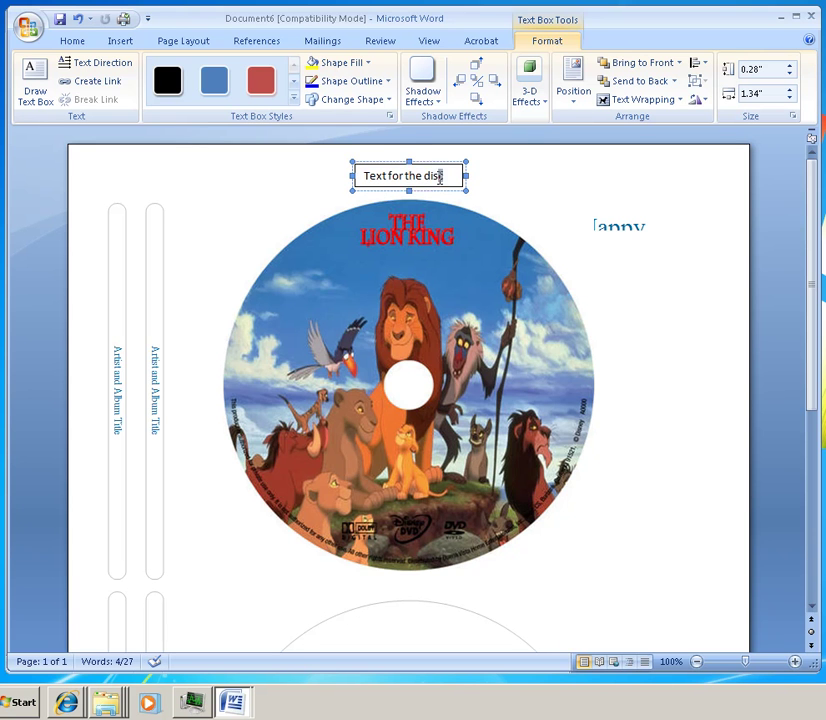
pyautogui.hotkey('ctrl', 'a')
pyautogui.click(86, 41)
pyautogui.click(330, 94)
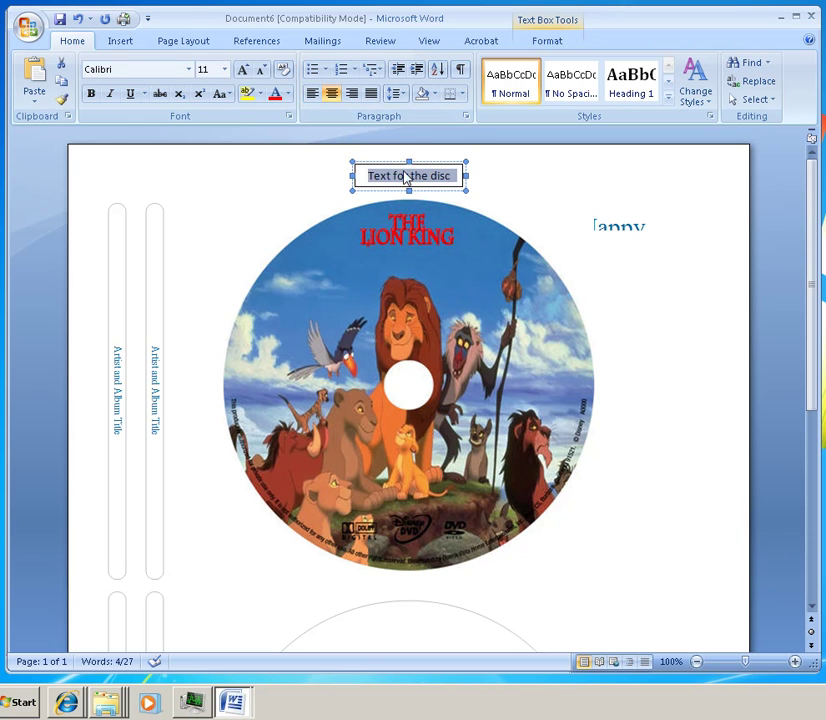
# Step: Drag the text box onto the disc, try No Fill then undo it, and select the text
pyautogui.moveTo(403, 165); pyautogui.dragTo(481, 324)
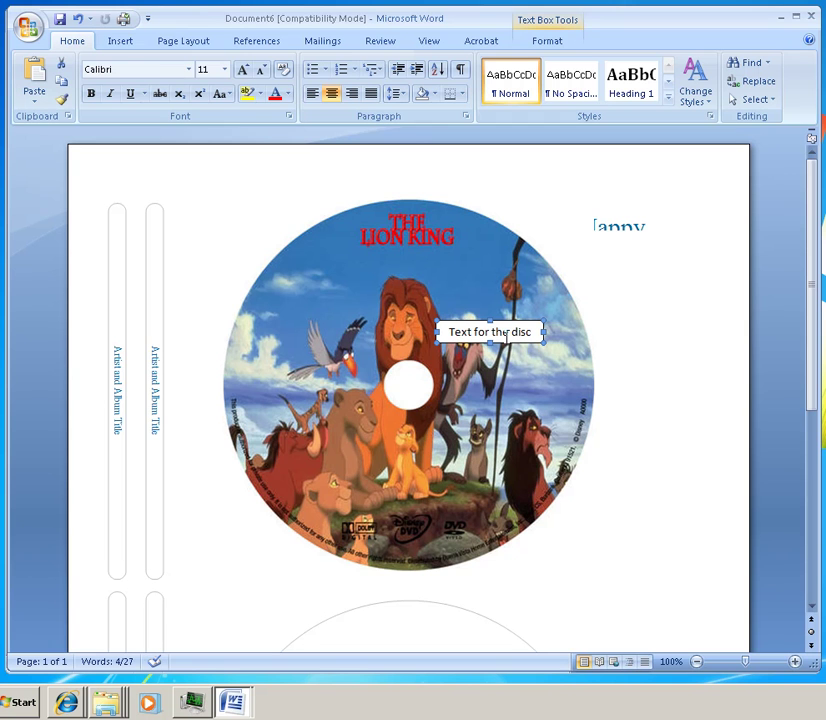
pyautogui.click(496, 332)
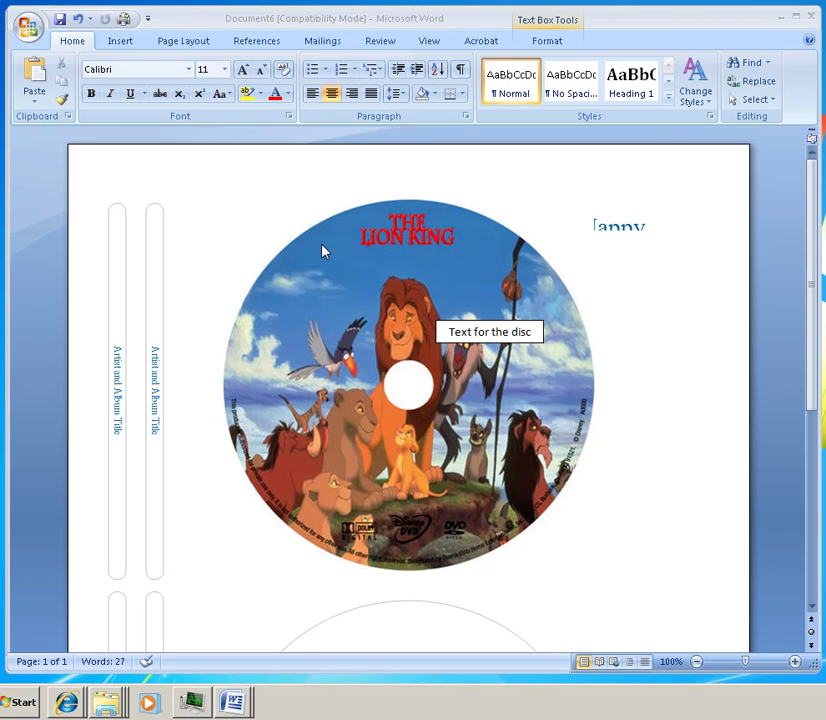
pyautogui.click(547, 42)
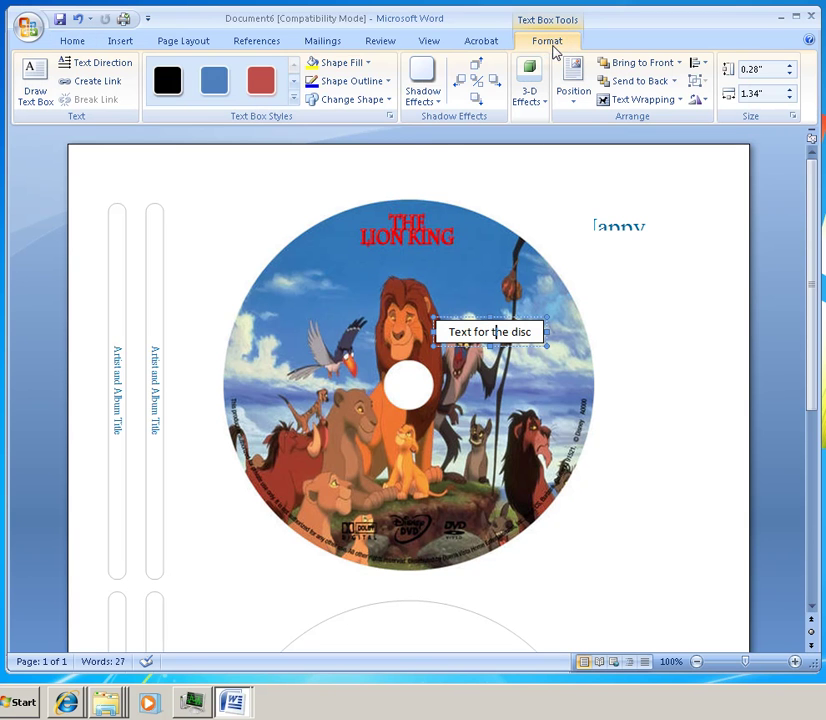
pyautogui.click(364, 65)
pyautogui.click(357, 210)
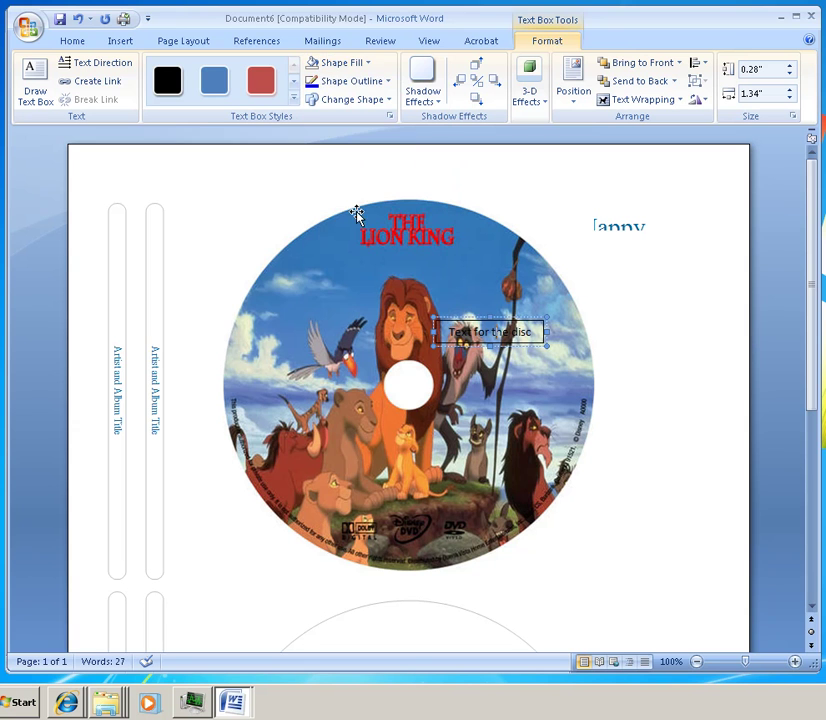
pyautogui.click(77, 18)
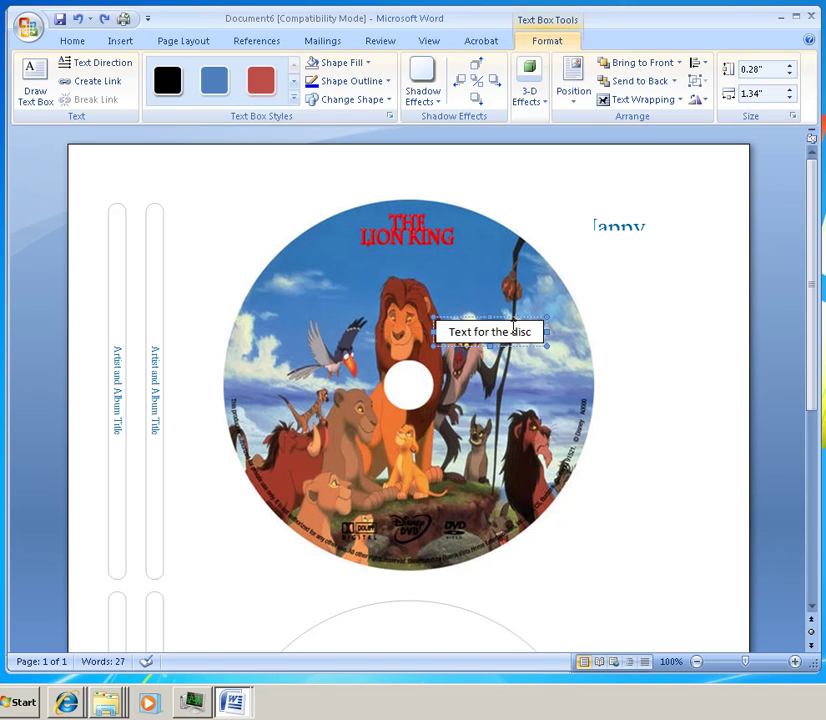
pyautogui.moveTo(533, 332); pyautogui.dragTo(448, 330)
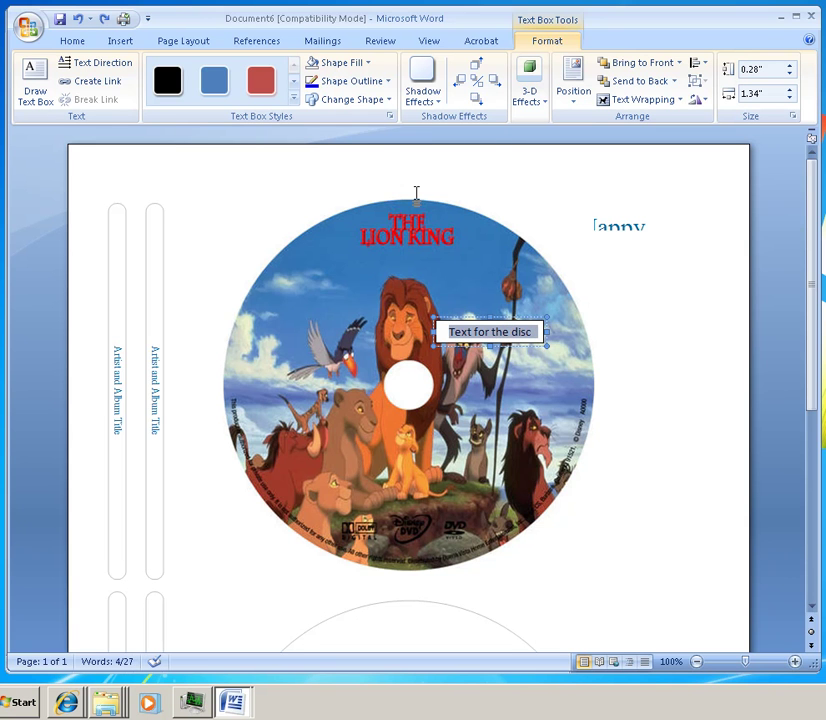
# Step: Give the text box a 4½ pt outline, enlarge it slightly, and reselect its text
pyautogui.click(346, 88)
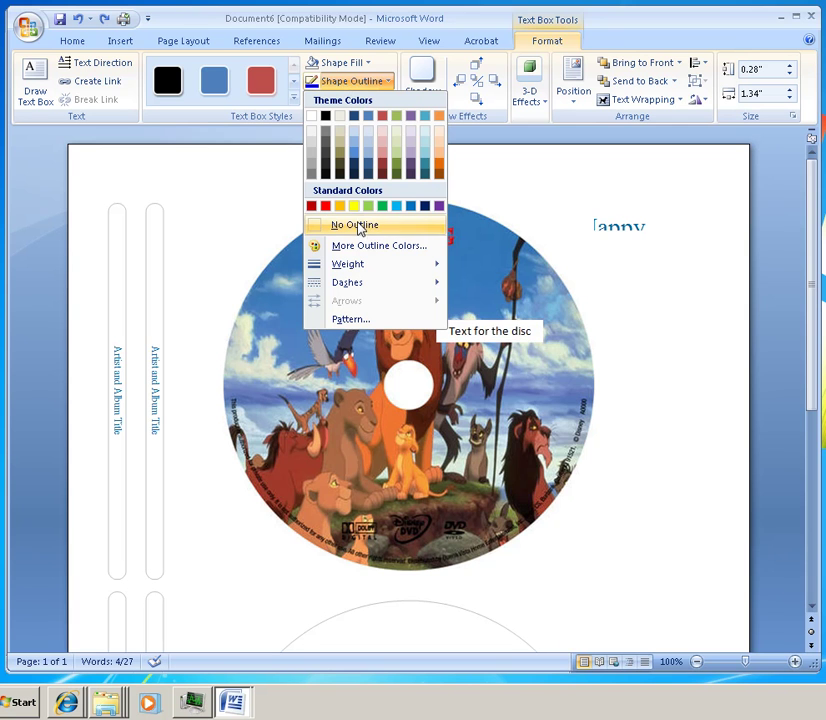
pyautogui.moveTo(348, 264)
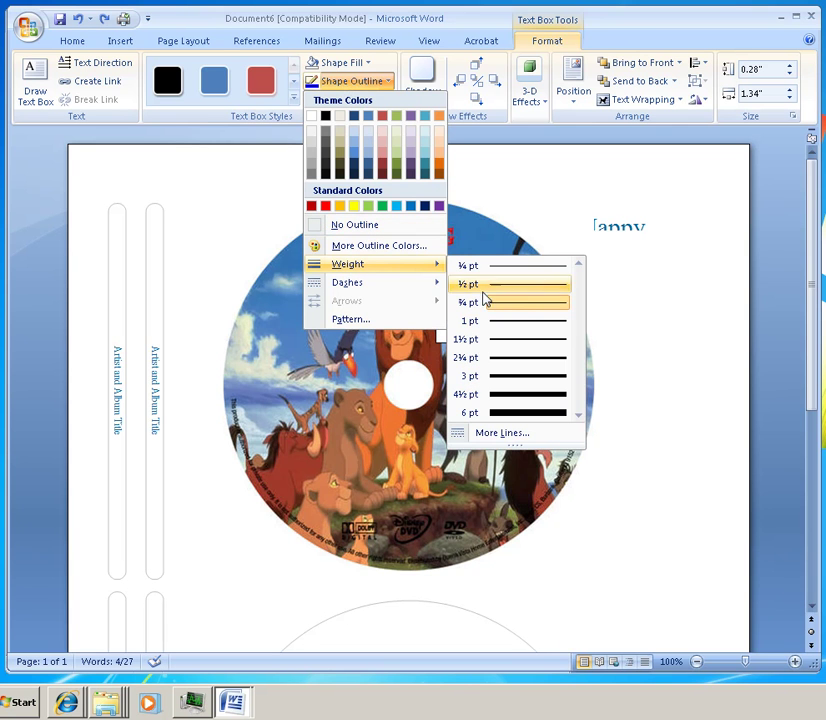
pyautogui.click(501, 401)
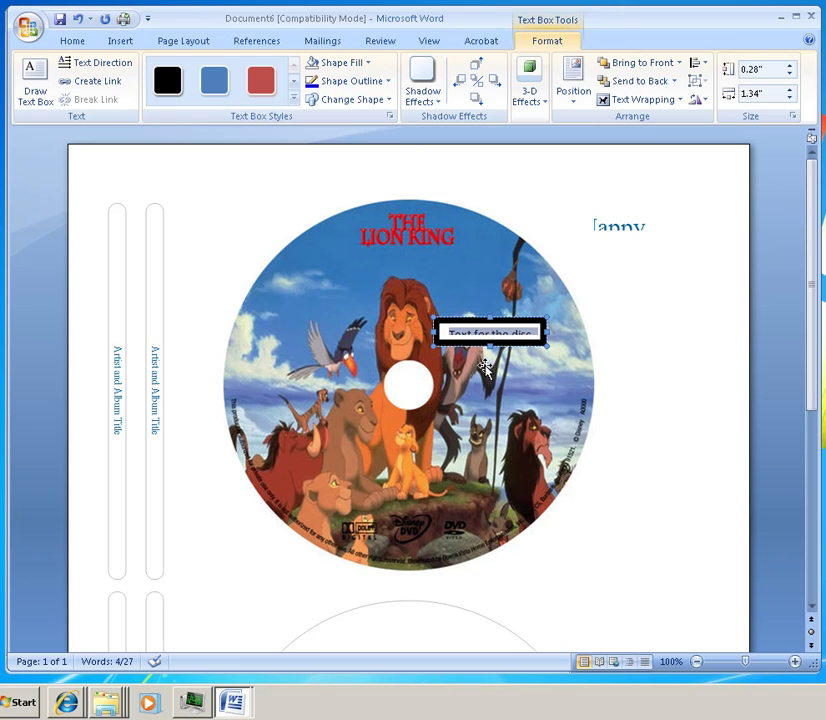
pyautogui.moveTo(545, 345); pyautogui.dragTo(560, 362)
pyautogui.tripleClick(538, 337)
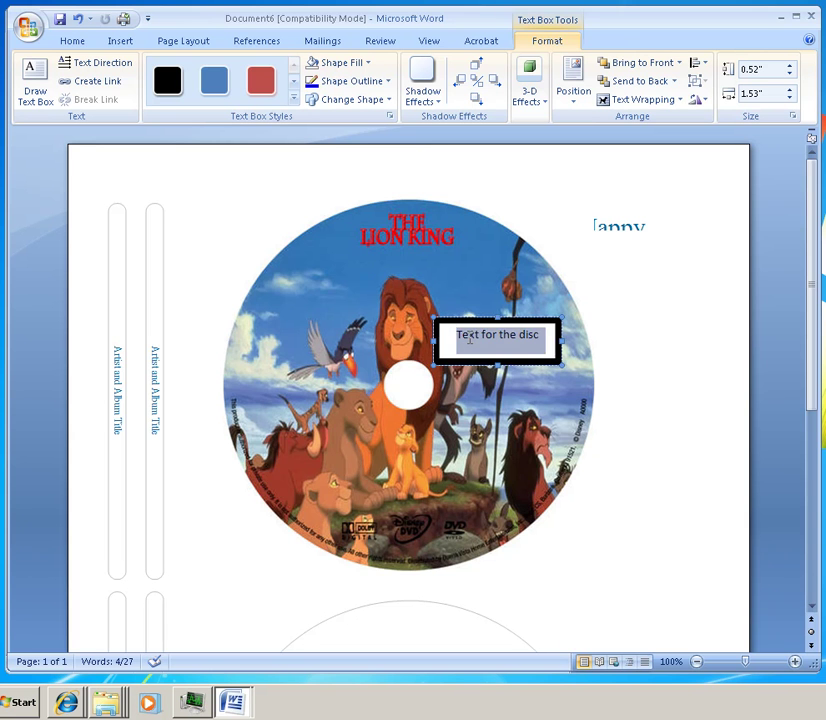
pyautogui.click(74, 41)
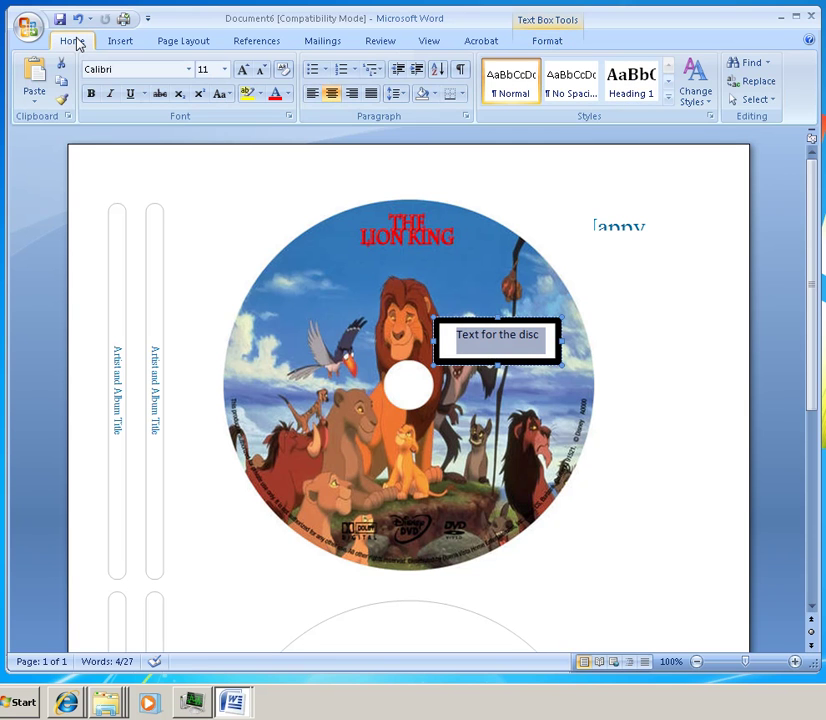
pyautogui.click(60, 18)
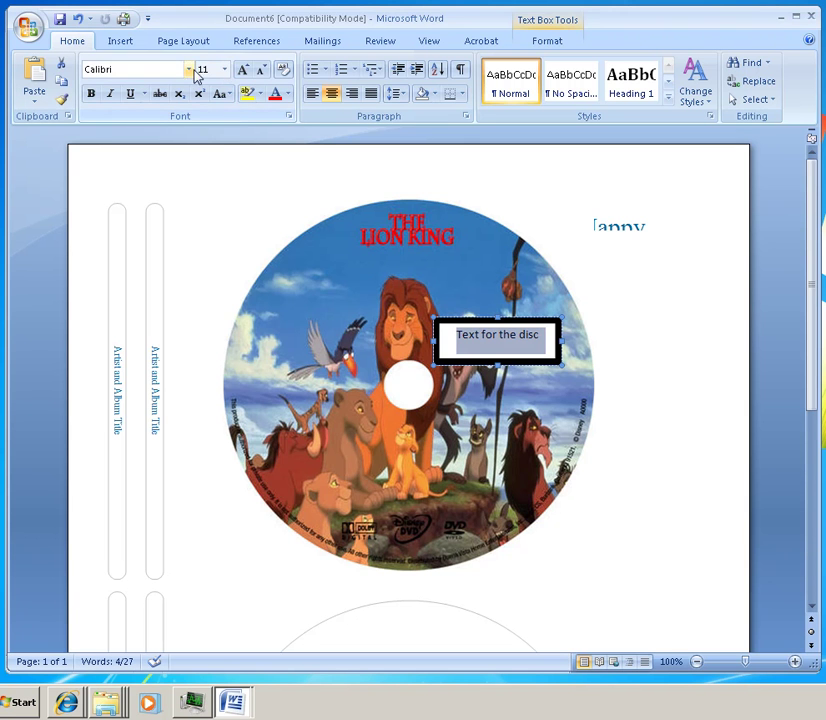
# Step: Make the disc text 12 pt and underlined
pyautogui.click(225, 69)
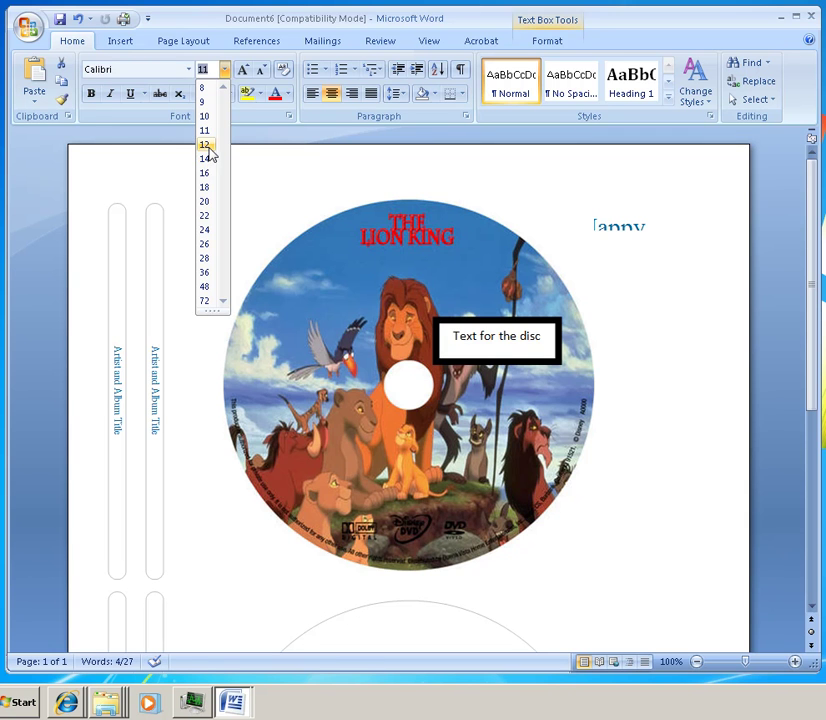
pyautogui.click(206, 145)
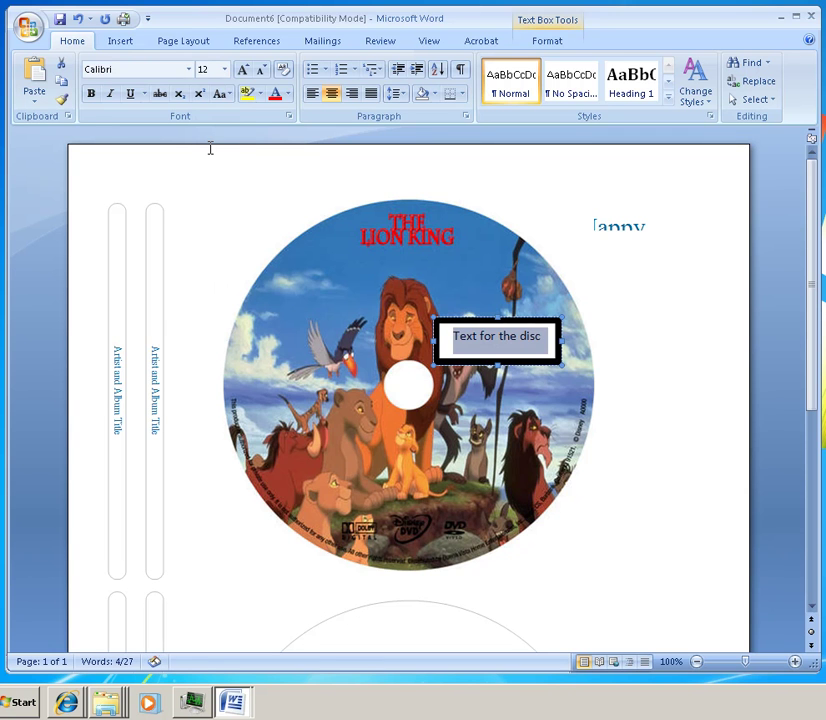
pyautogui.click(129, 93)
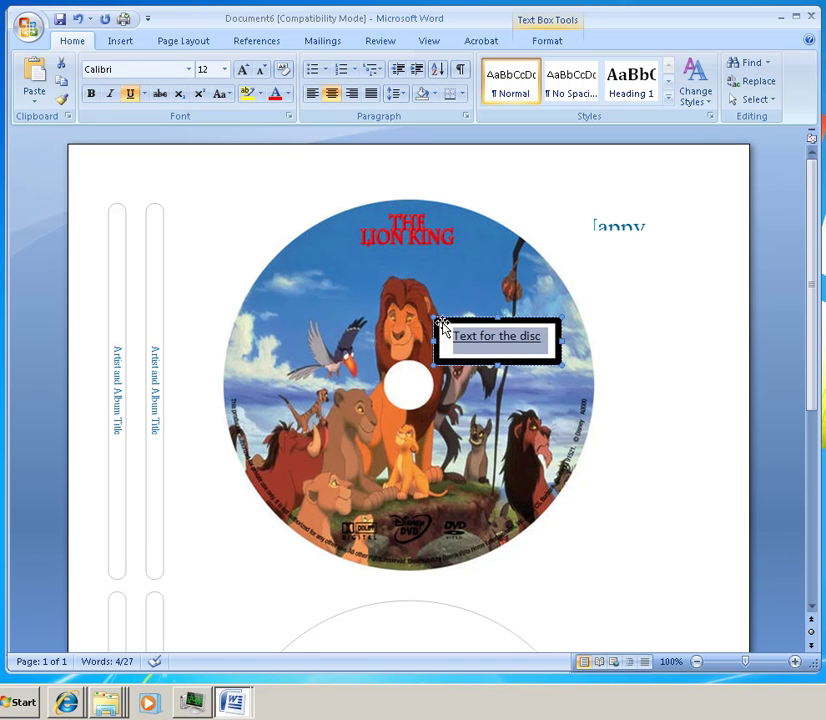
pyautogui.click(495, 360)
# Step: Move the text box down beside the disc's centre hole and reopen its border options
pyautogui.click(493, 322)
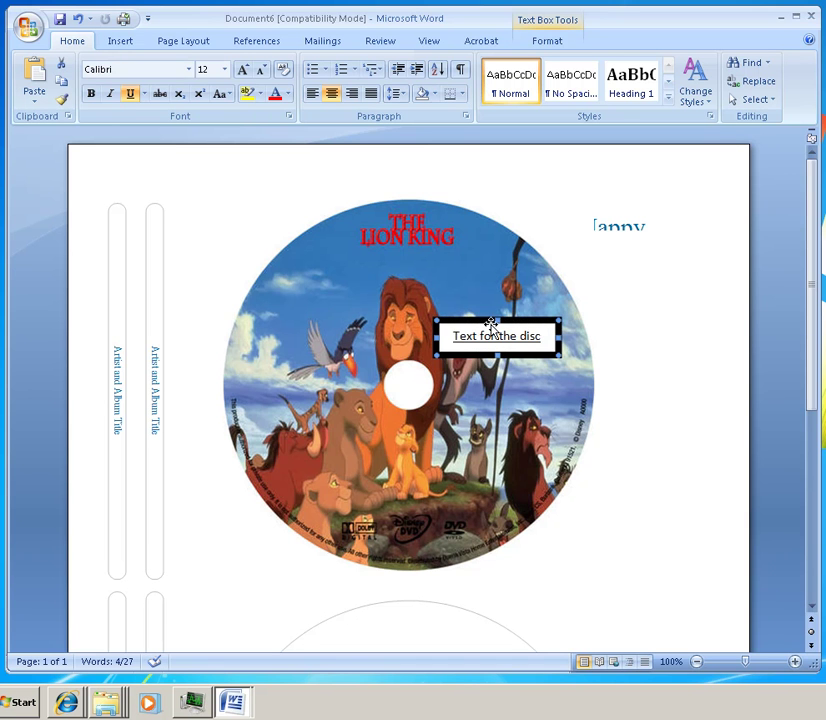
pyautogui.moveTo(491, 325); pyautogui.dragTo(506, 377)
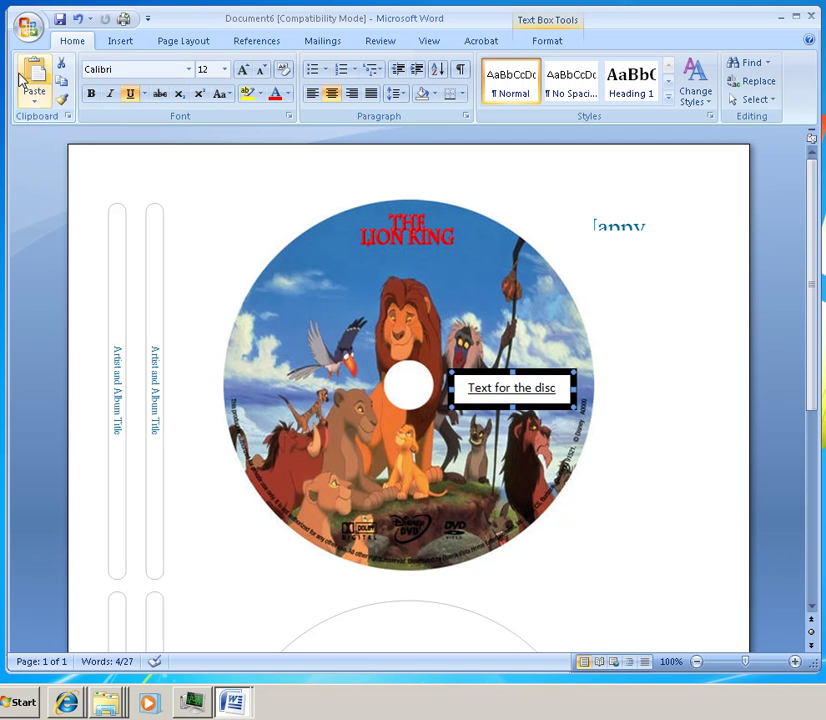
pyautogui.click(22, 80)
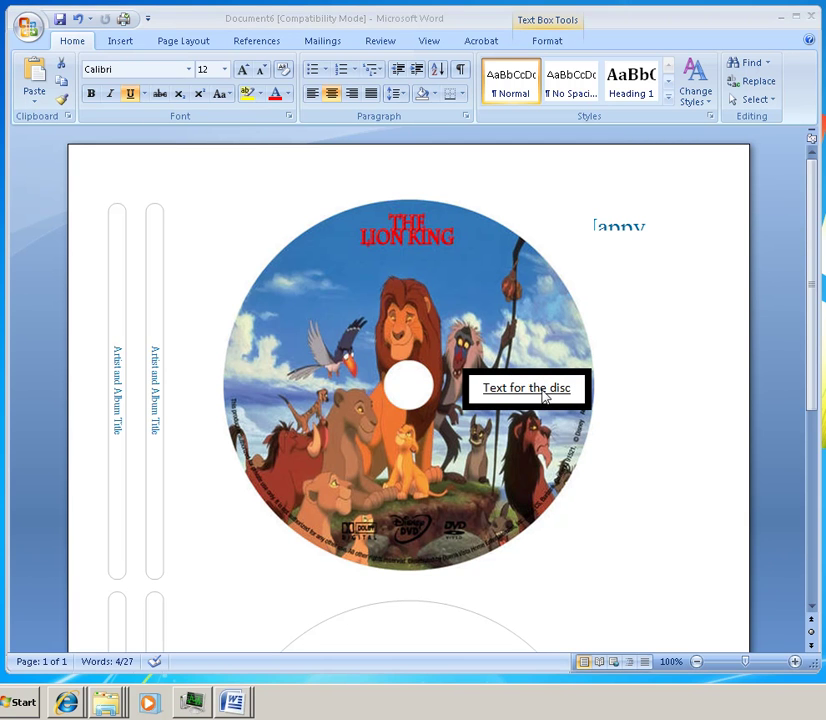
pyautogui.click(488, 374)
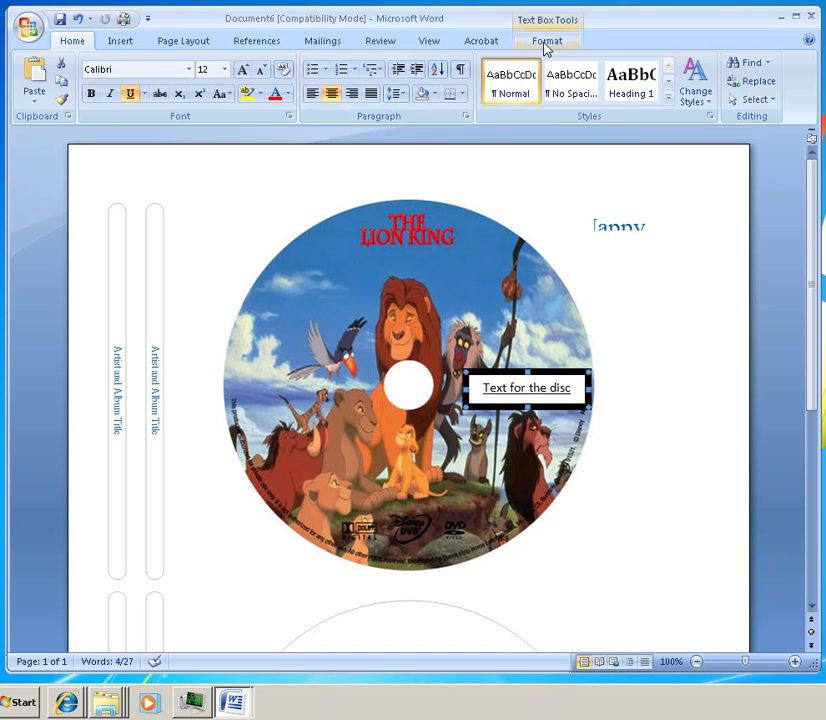
pyautogui.click(546, 41)
pyautogui.click(369, 82)
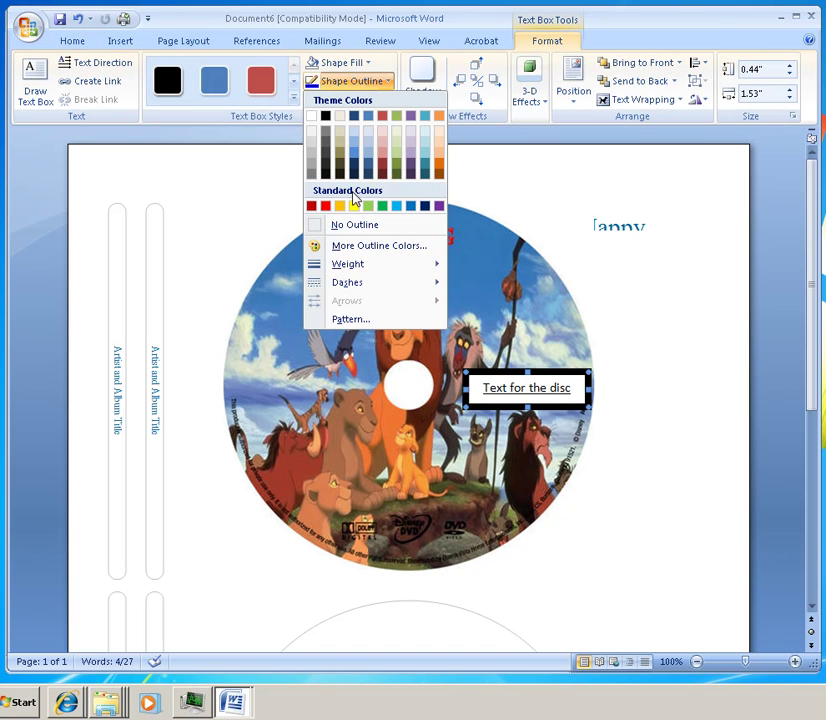
# Step: Set the disc text box to no outline and no fill
pyautogui.click(350, 226)
pyautogui.click(340, 62)
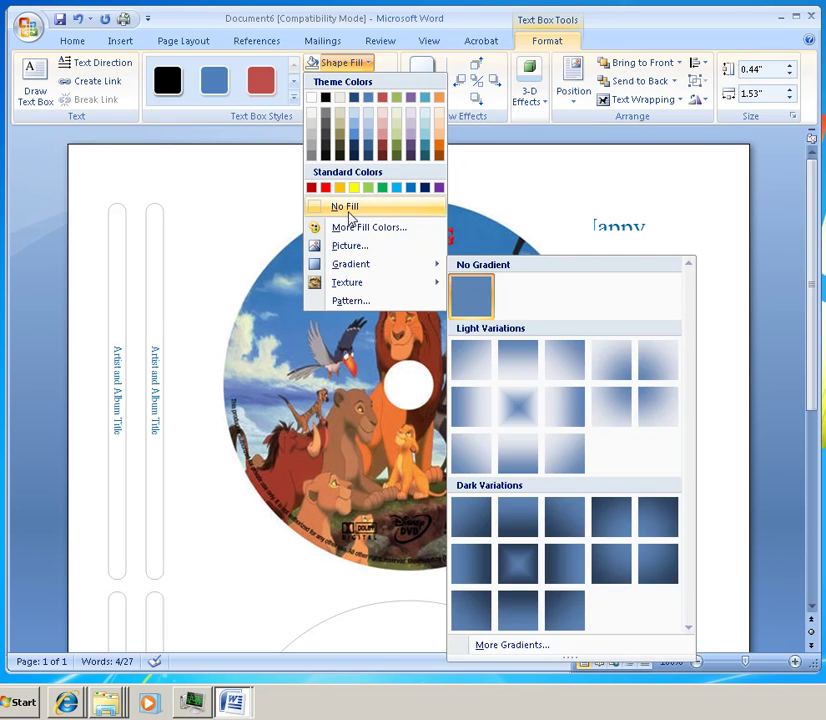
pyautogui.click(344, 207)
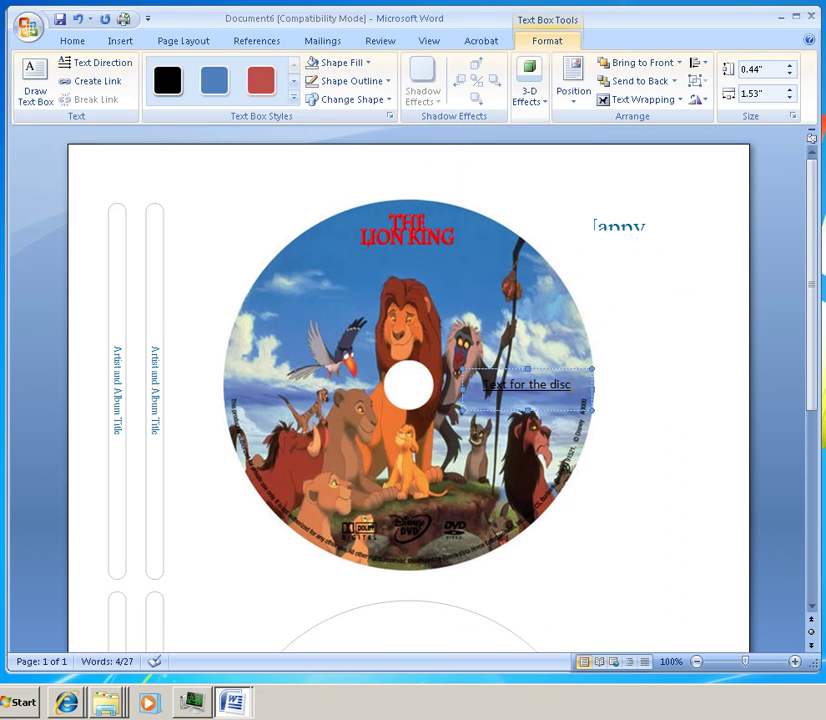
# Step: Select 'Text for the disc', try a red box style, then undo it
pyautogui.moveTo(572, 385); pyautogui.dragTo(487, 387)
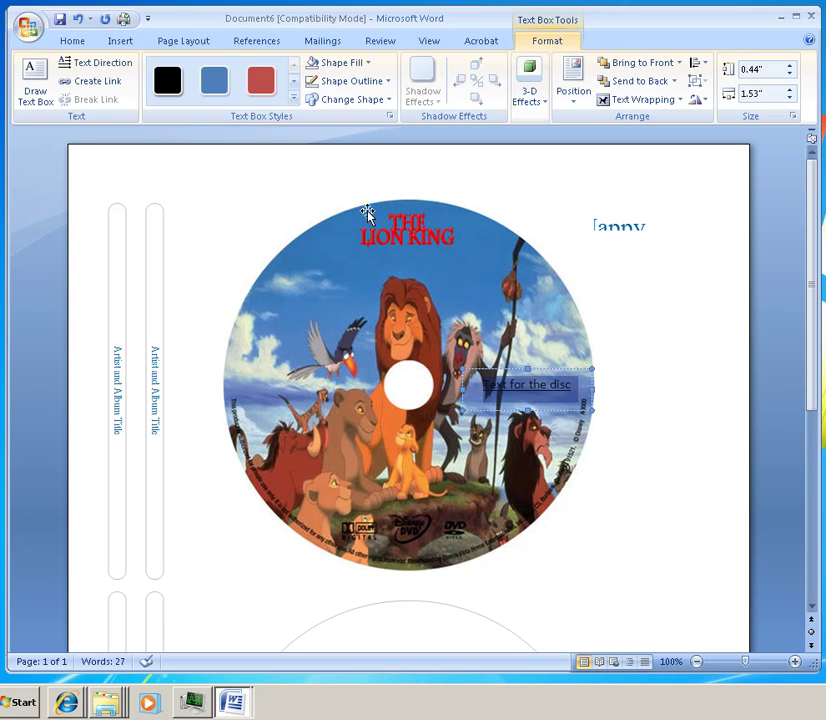
pyautogui.click(256, 83)
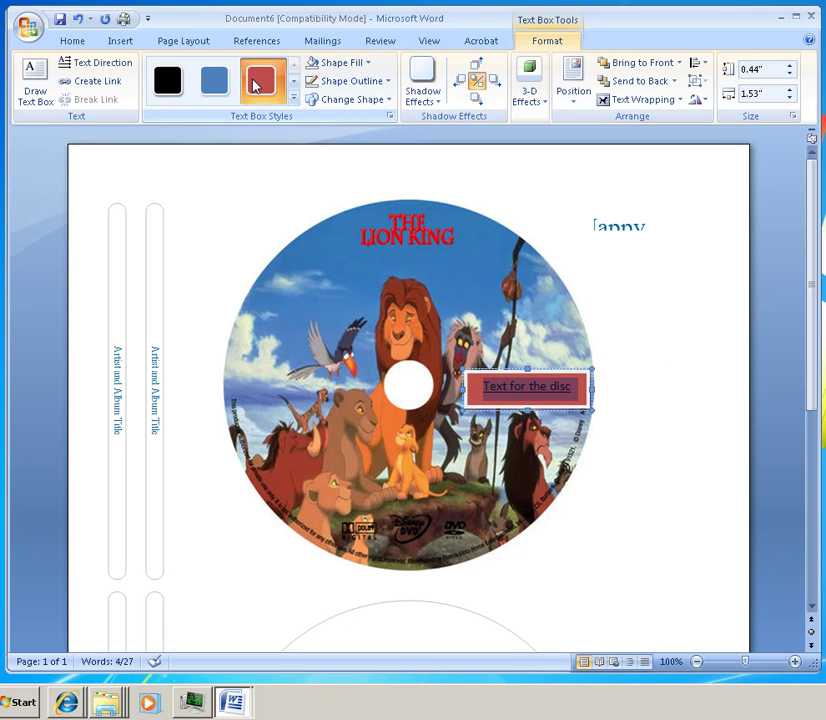
pyautogui.click(79, 20)
pyautogui.click(76, 42)
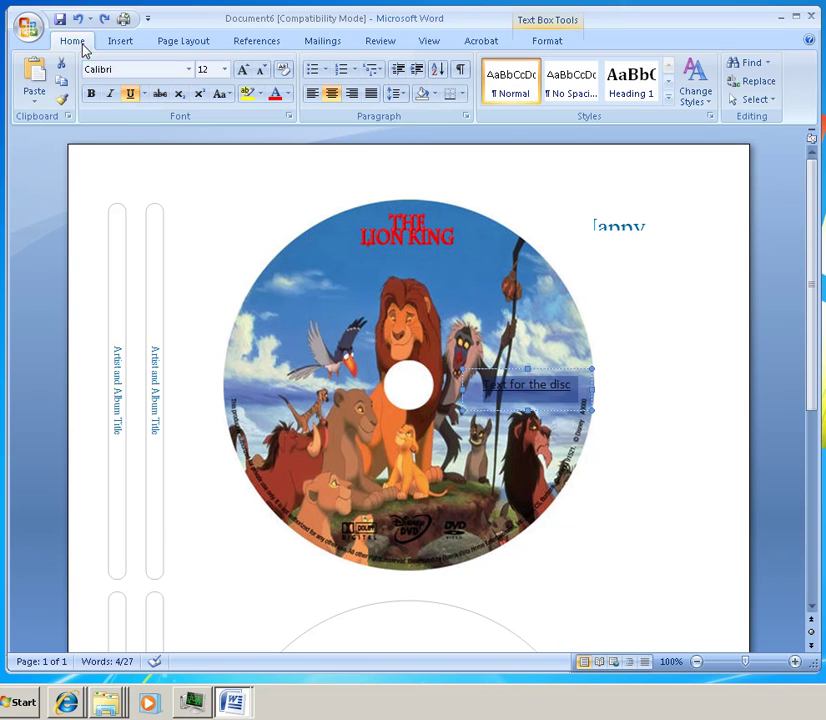
# Step: Make 'Text for the disc' bold and dark red over the Lion King picture
pyautogui.click(91, 94)
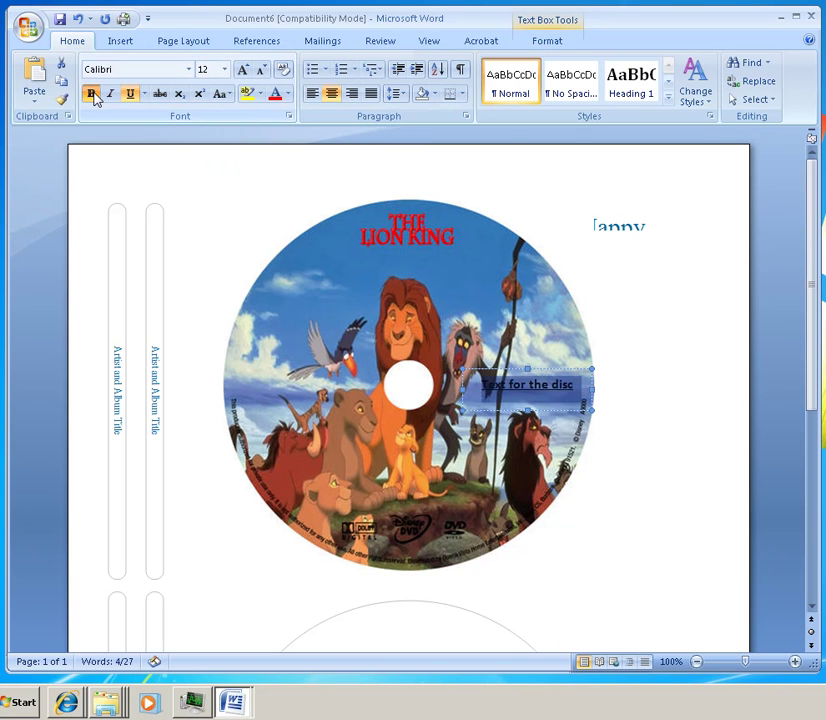
pyautogui.click(288, 95)
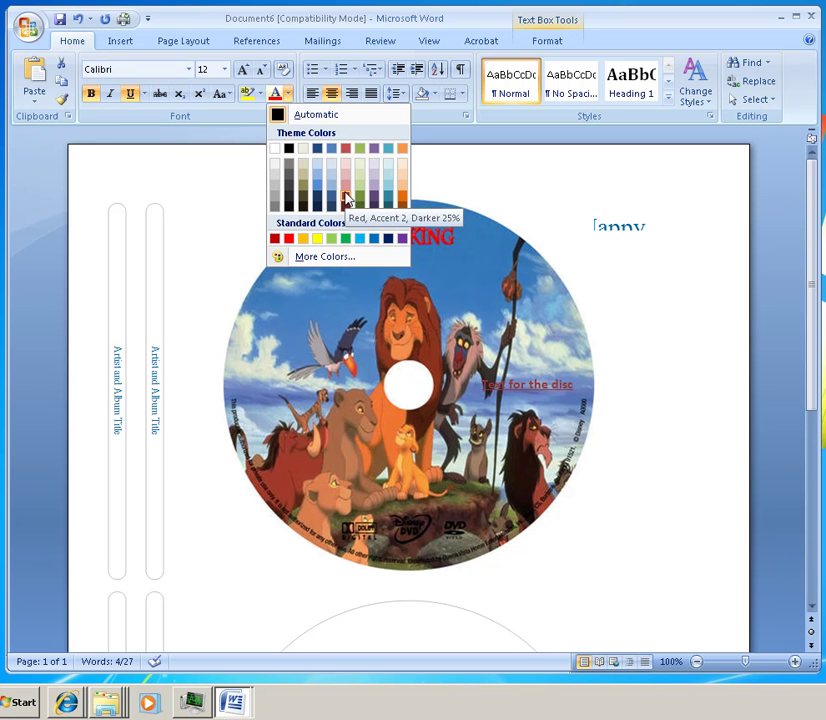
pyautogui.click(346, 198)
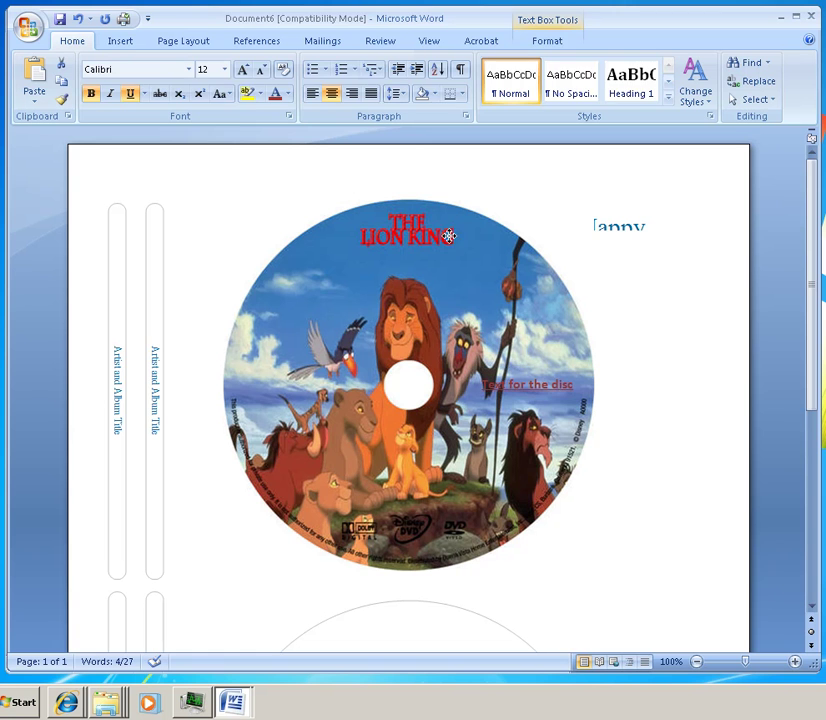
pyautogui.click(455, 254)
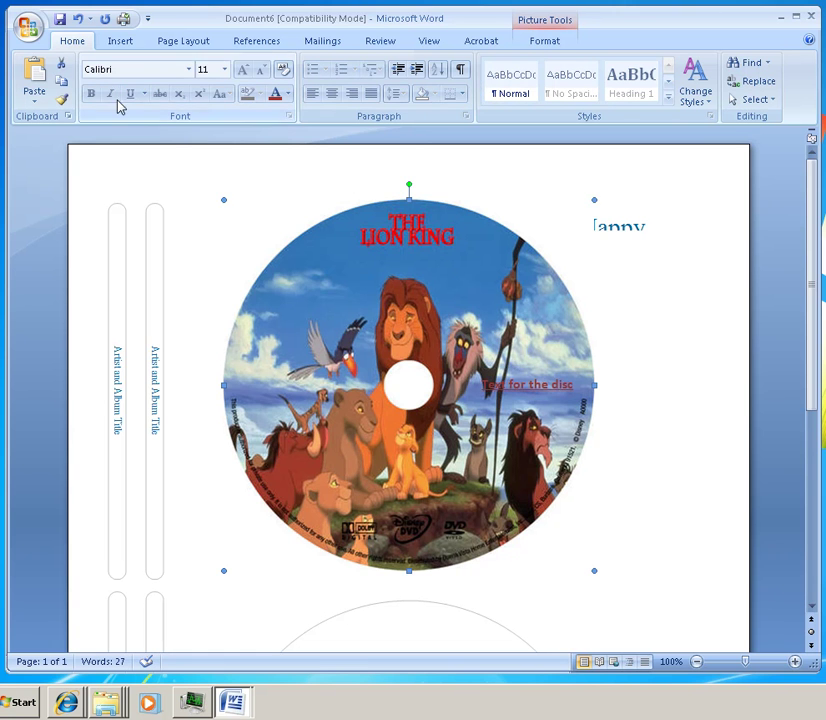